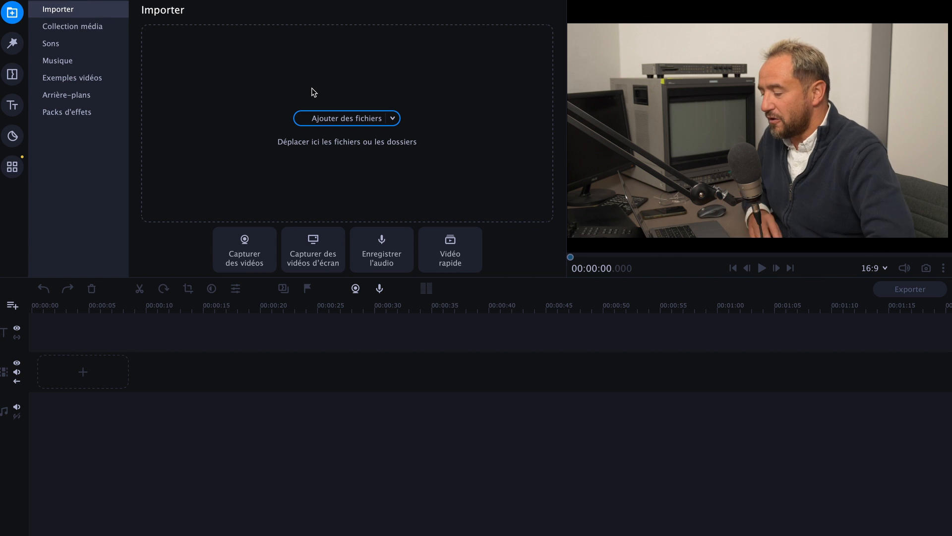
# Step: Import all nine clips, IMG_3047.MOV through IMG_3055.MOV, from the TEST folder into the media collection
pyautogui.click(354, 119)
pyautogui.click(368, 110)
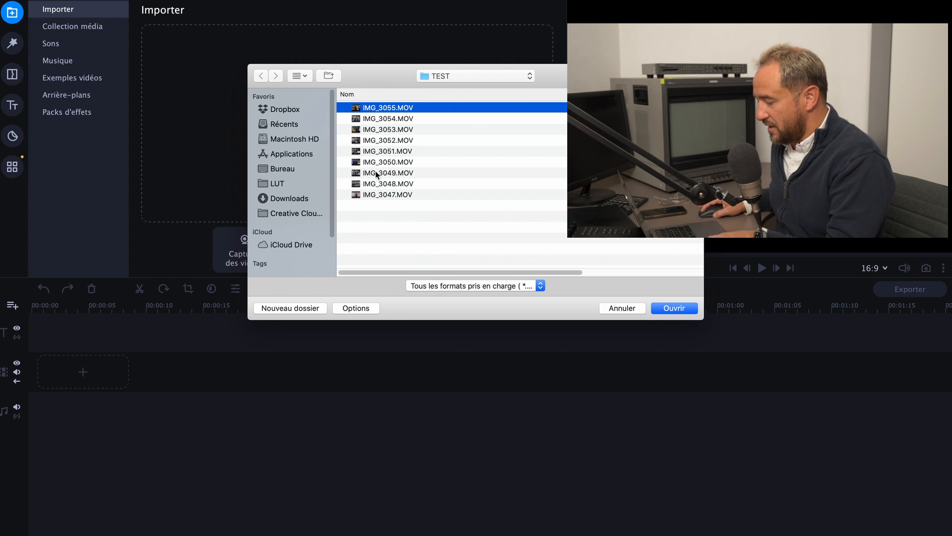
pyautogui.keyDown('shift'); pyautogui.click(379, 197); pyautogui.keyUp('shift')
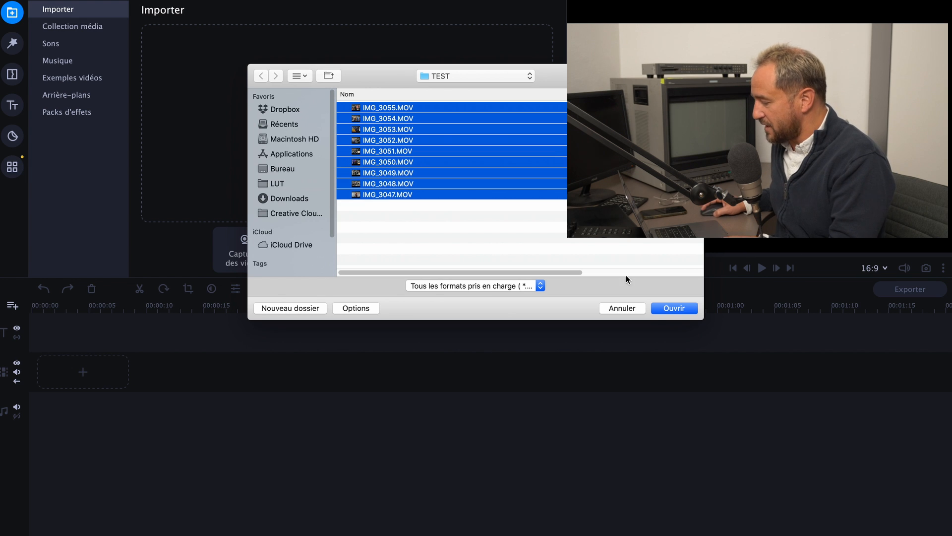
pyautogui.click(683, 307)
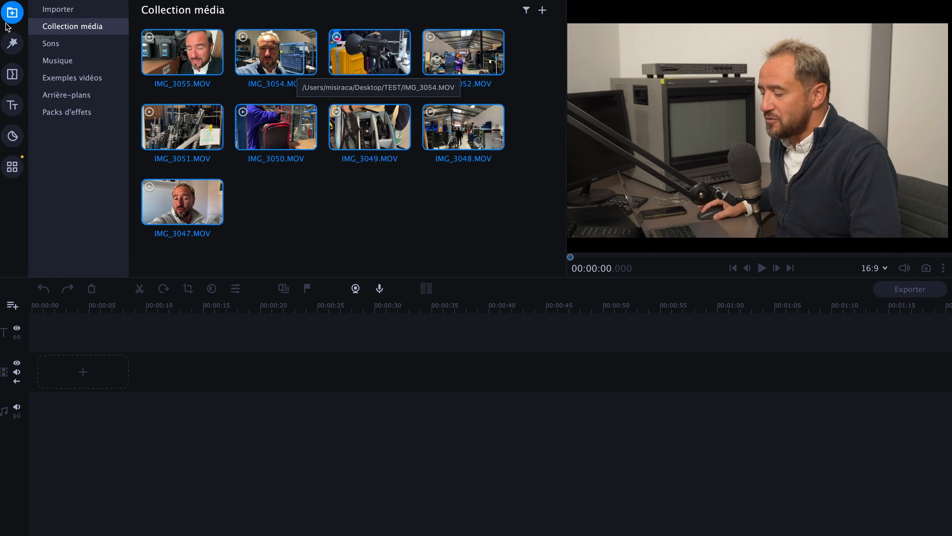
# Step: Browse the built-in sound effects (Sons) and music (Musique) libraries
pyautogui.click(76, 47)
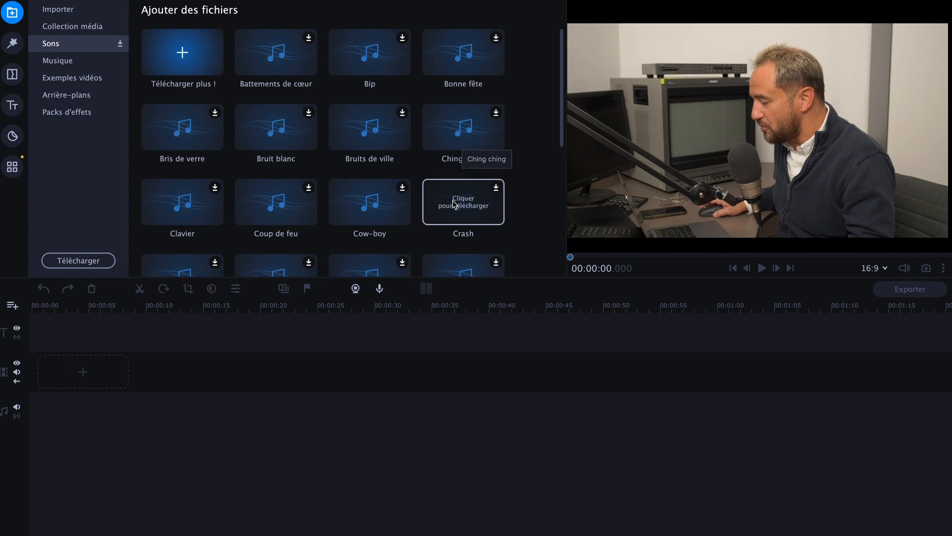
pyautogui.scroll(-3, 454, 204)
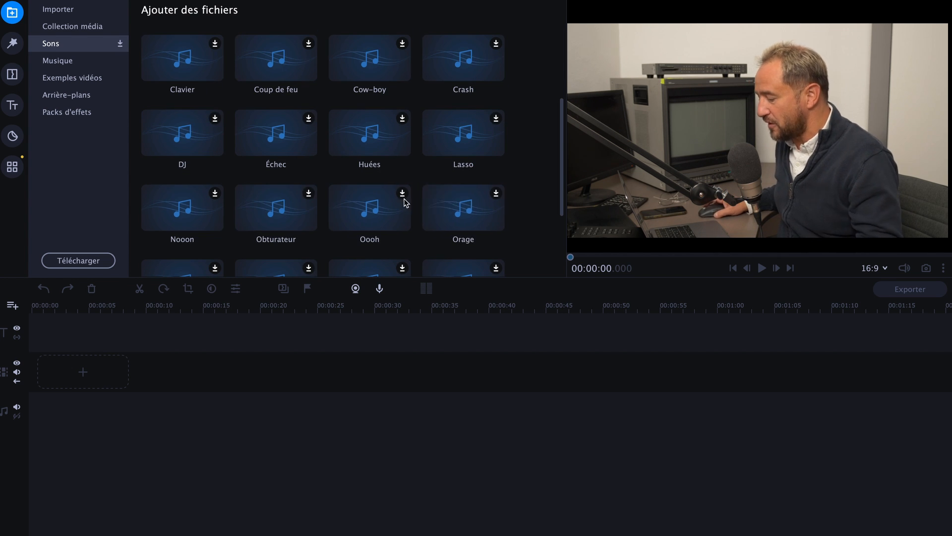
pyautogui.scroll(-5, 309, 170)
pyautogui.scroll(6, 309, 171)
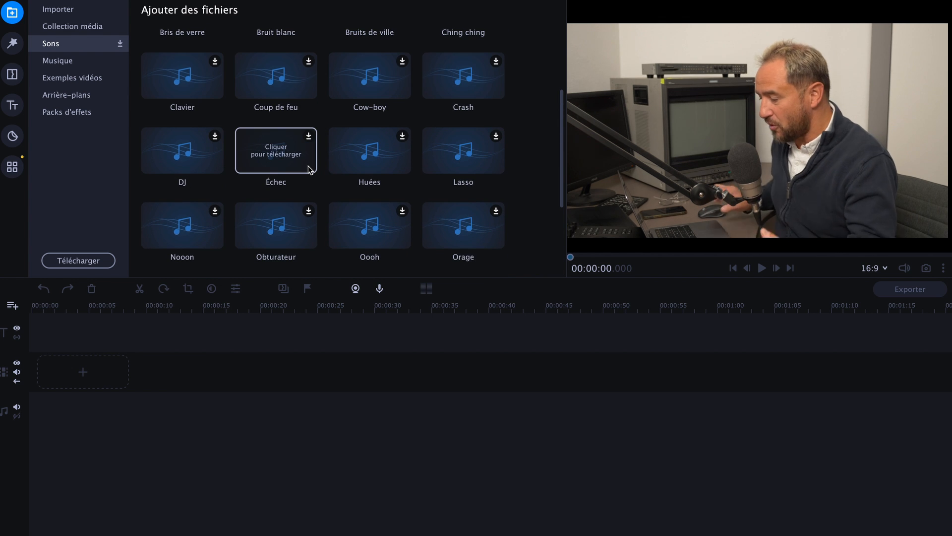
pyautogui.click(62, 60)
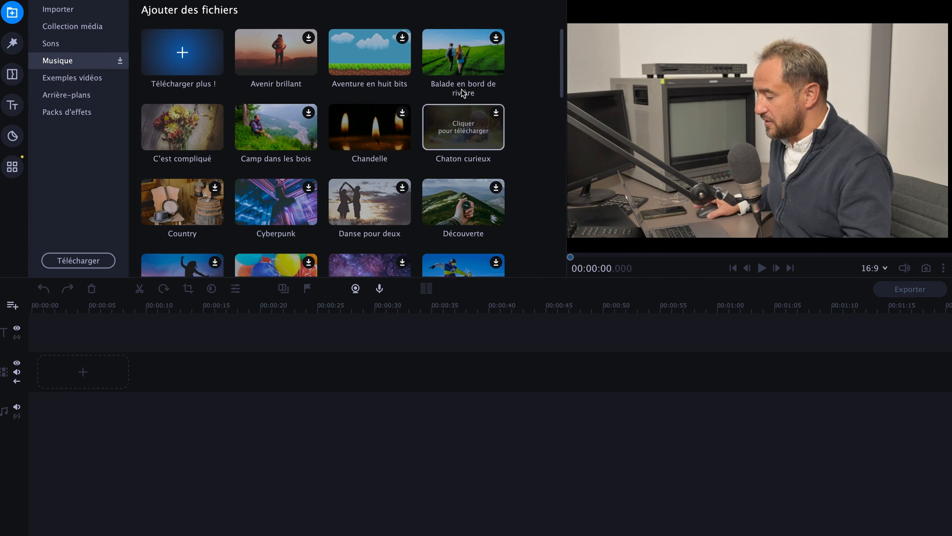
pyautogui.scroll(-10, 422, 99)
pyautogui.scroll(-3, 422, 89)
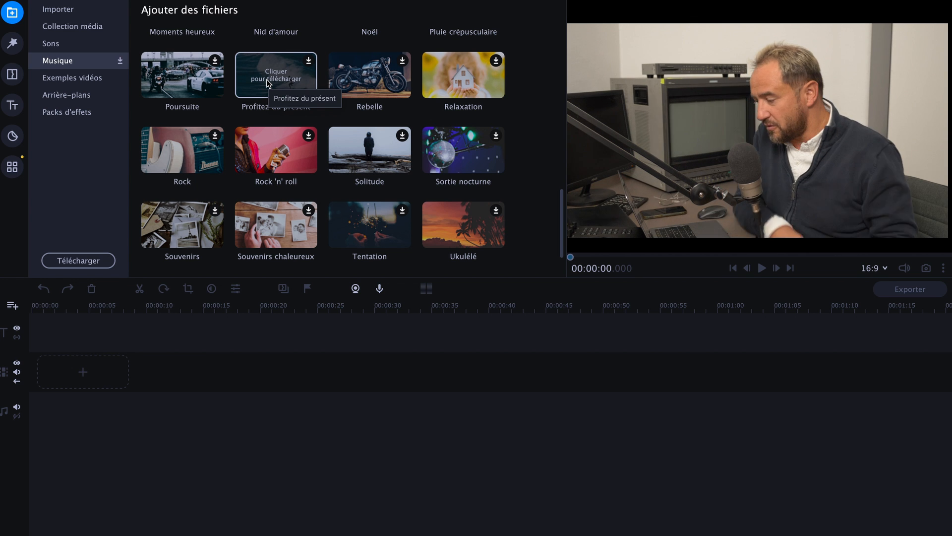
# Step: Look through the built-in sample videos (Exemples vidéos) and backgrounds (Arrière-plans)
pyautogui.click(82, 85)
pyautogui.scroll(-3, 347, 147)
pyautogui.scroll(3, 348, 147)
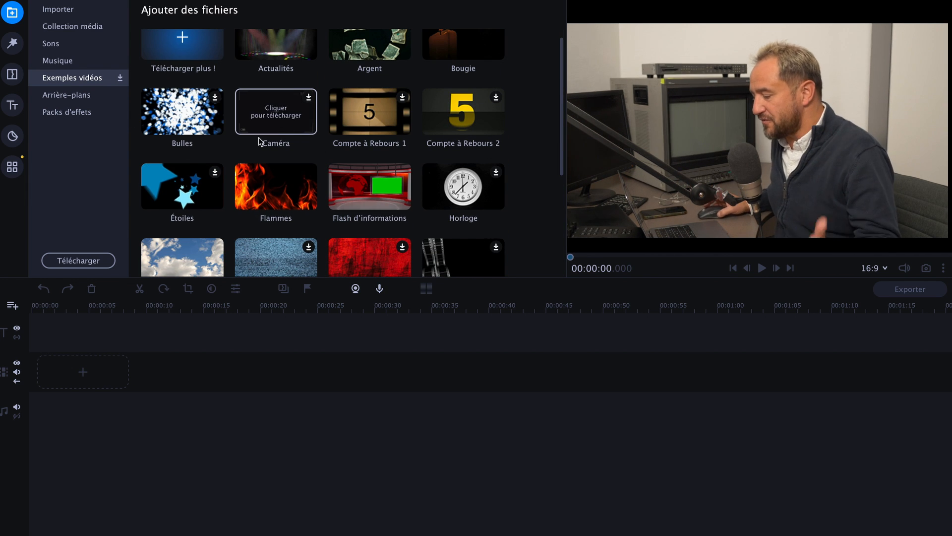
pyautogui.scroll(1, 297, 169)
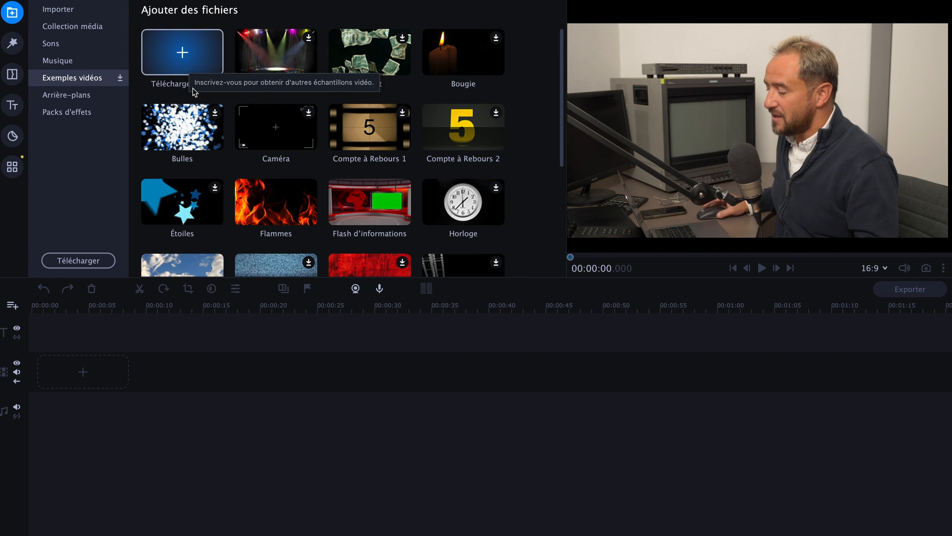
pyautogui.scroll(-5, 322, 179)
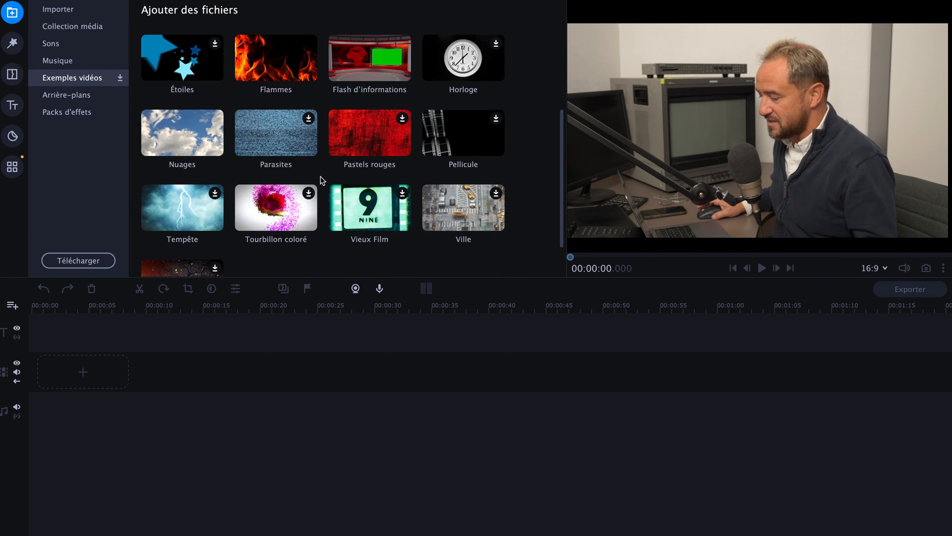
pyautogui.scroll(5, 321, 180)
pyautogui.click(74, 95)
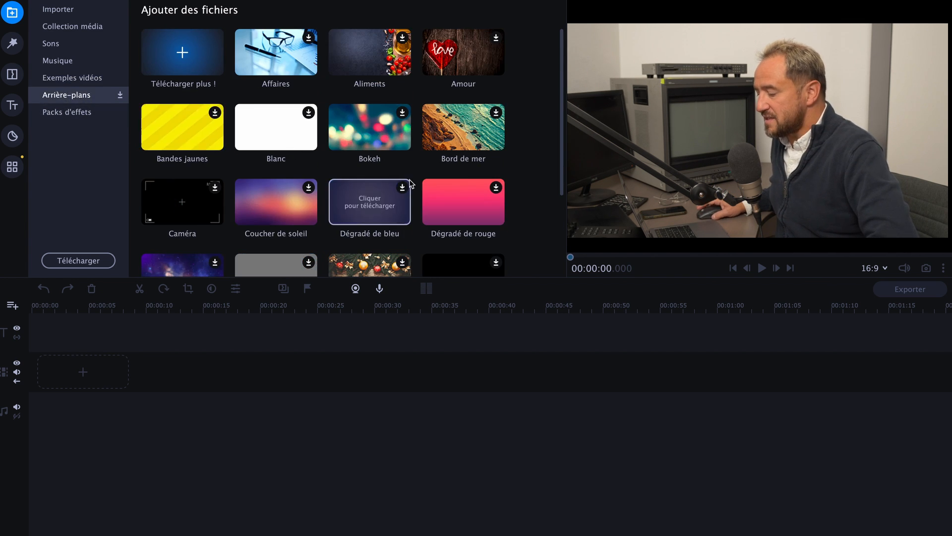
pyautogui.scroll(-4, 410, 183)
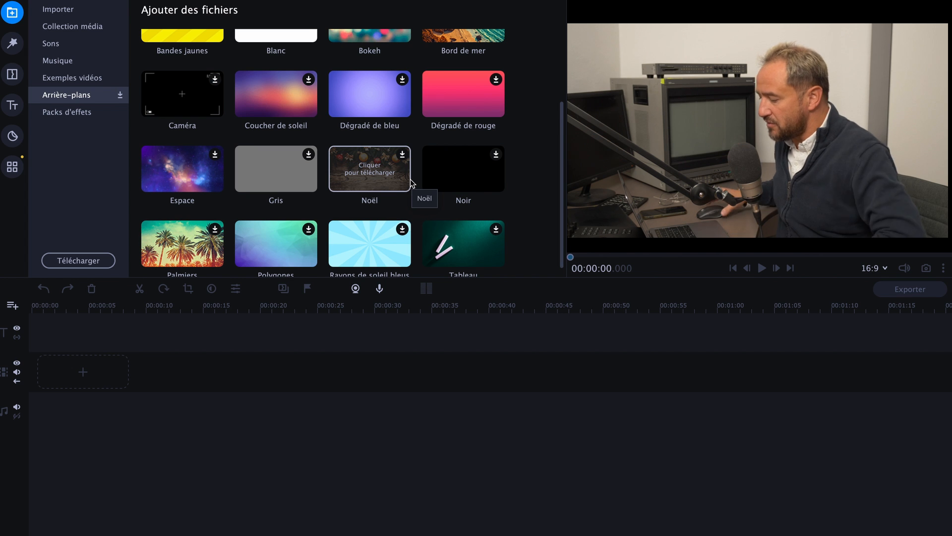
pyautogui.scroll(-1, 352, 125)
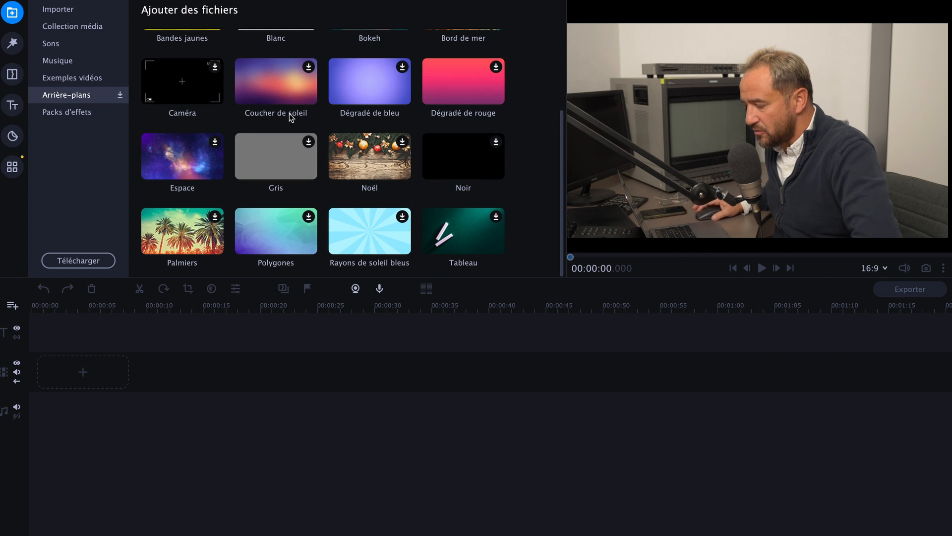
# Step: Check the installed effect packs and review the Starter Set Bundle's contents on the Movavi Effects Store page
pyautogui.click(84, 113)
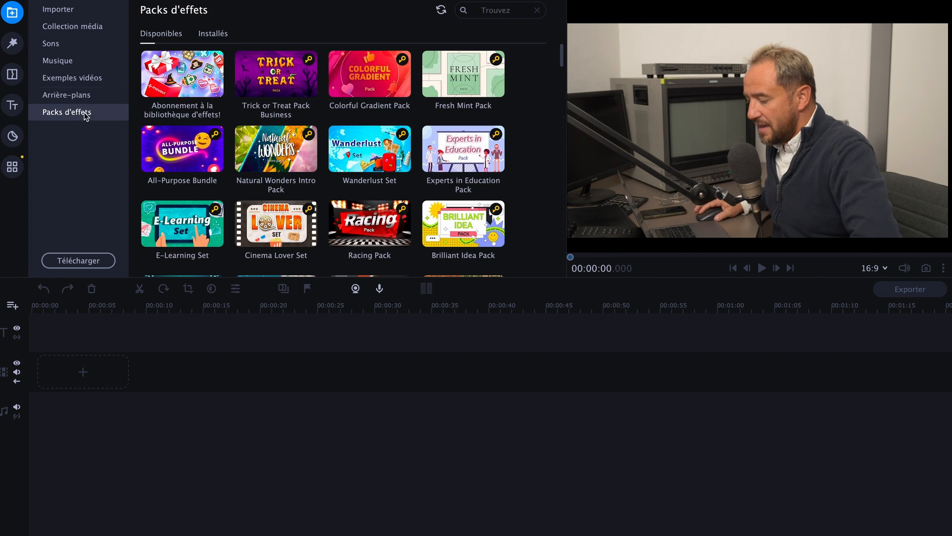
pyautogui.click(212, 33)
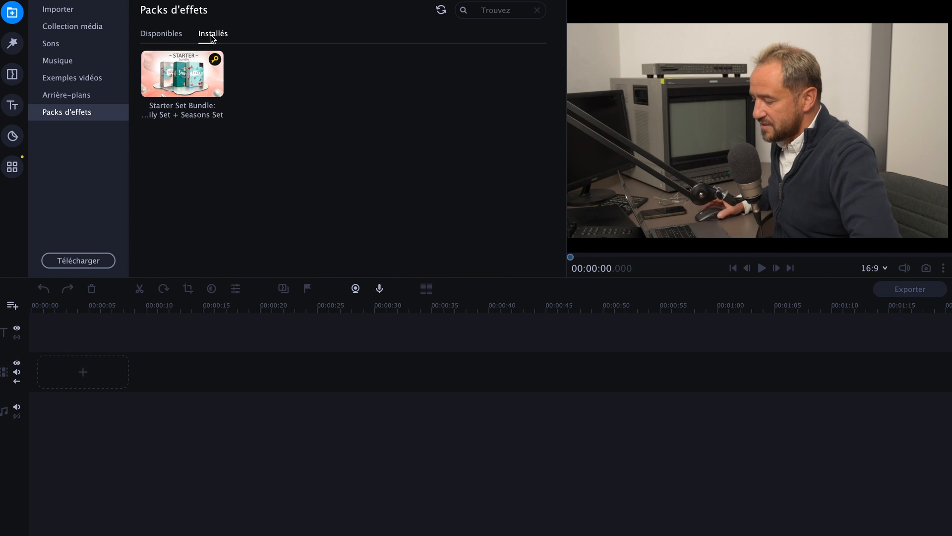
pyautogui.click(189, 85)
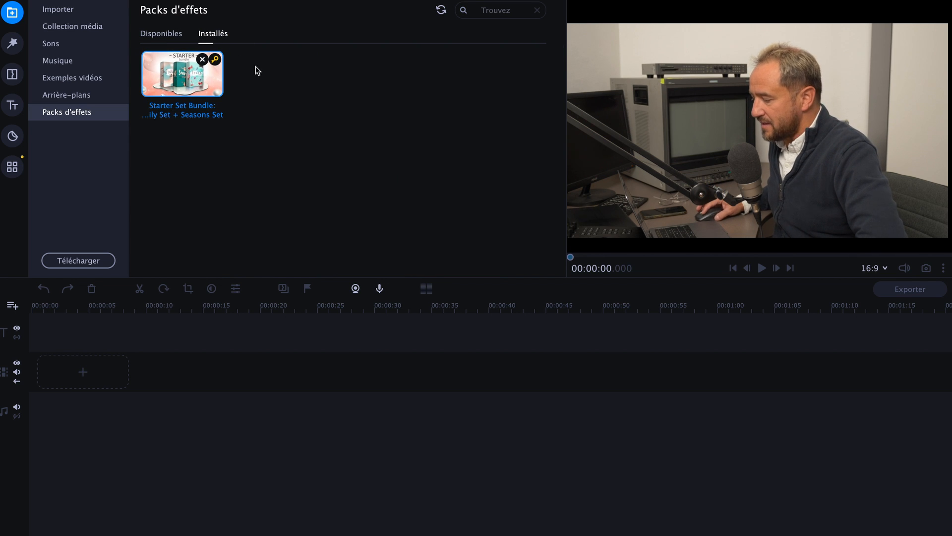
pyautogui.doubleClick(180, 93)
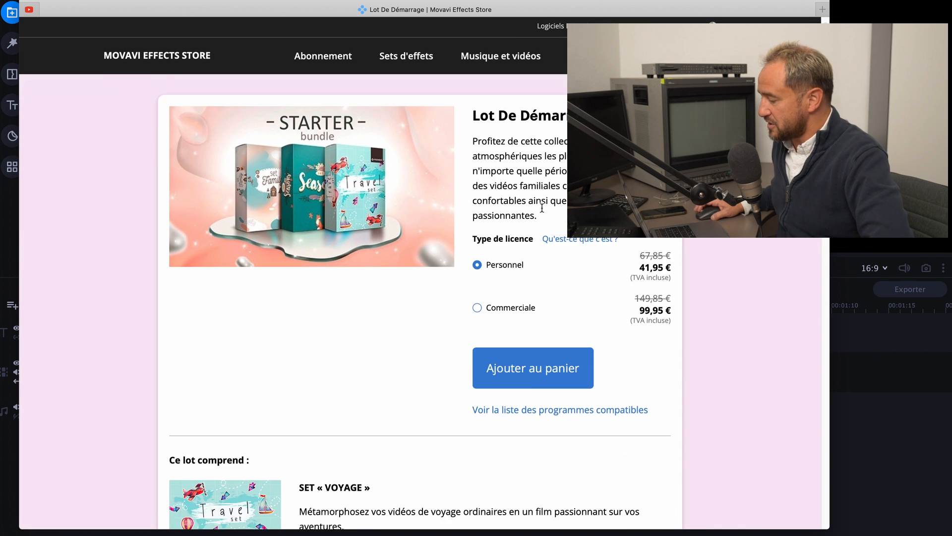
pyautogui.scroll(-2, 546, 210)
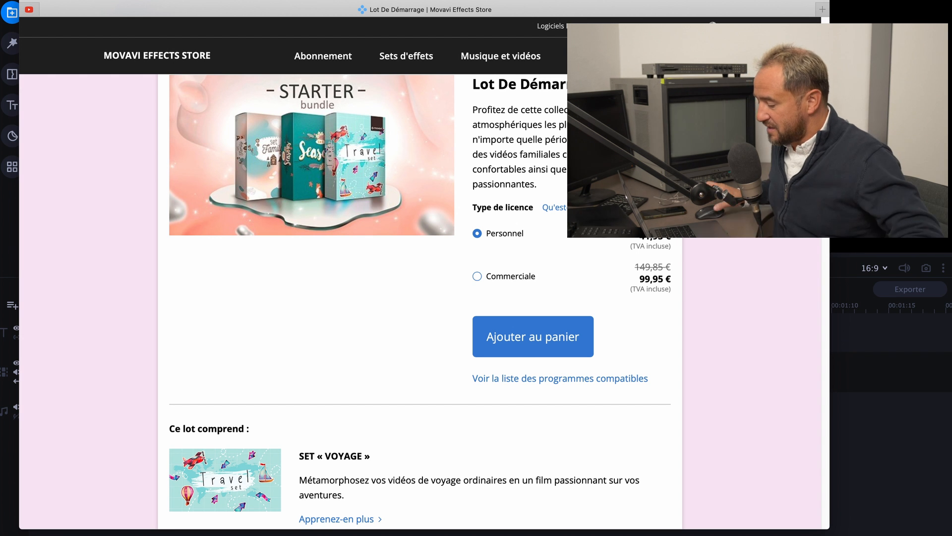
pyautogui.scroll(-5, 610, 194)
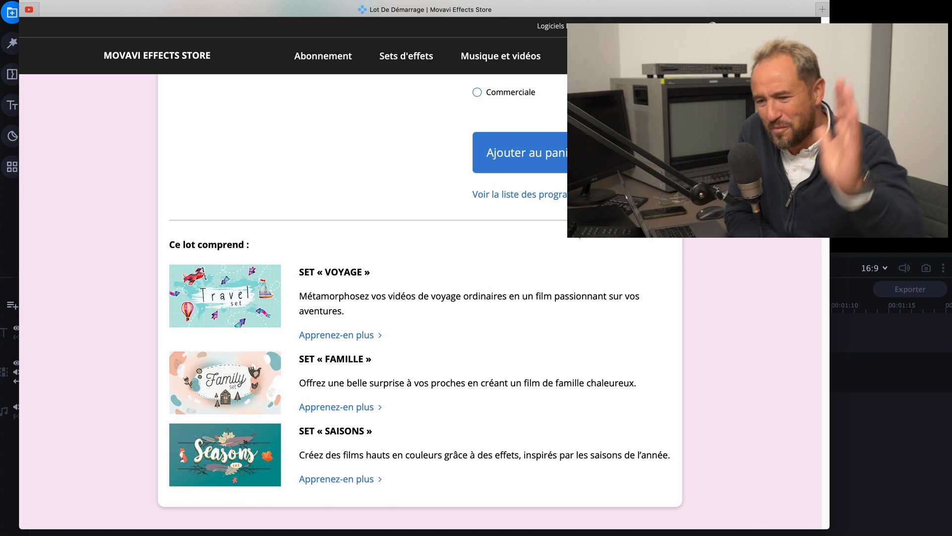
pyautogui.click(28, 2)
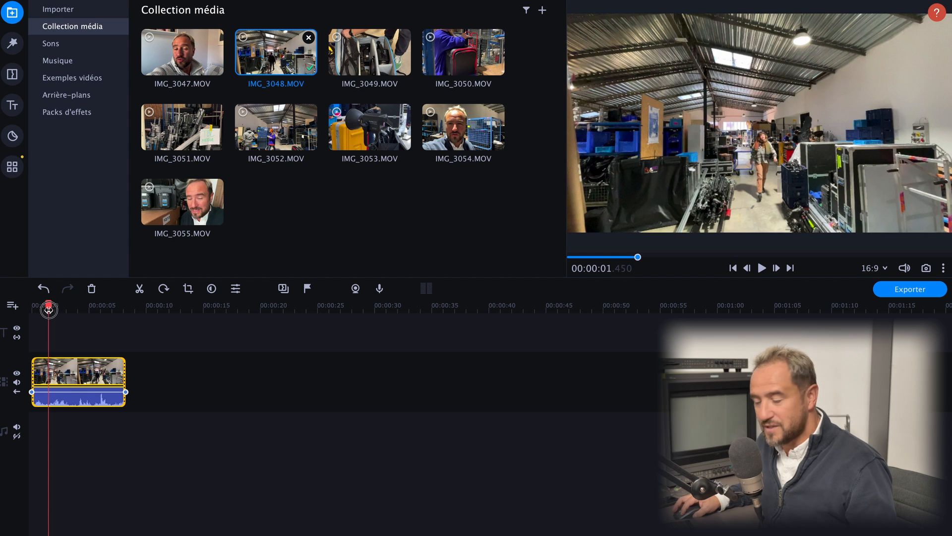
# Step: Add two volume points on the IMG_3048.MOV clip's audio and lower its start and end to create a fade-in and fade-out
pyautogui.moveTo(47, 316); pyautogui.dragTo(86, 315)
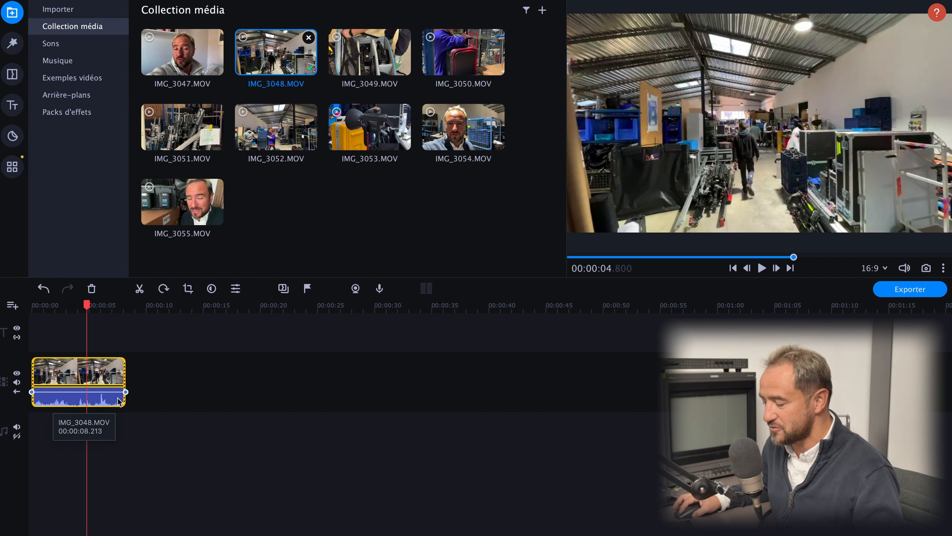
pyautogui.moveTo(63, 392)
pyautogui.mouseDown()
pyautogui.moveTo(63, 405)
pyautogui.moveTo(62, 392)
pyautogui.mouseUp()
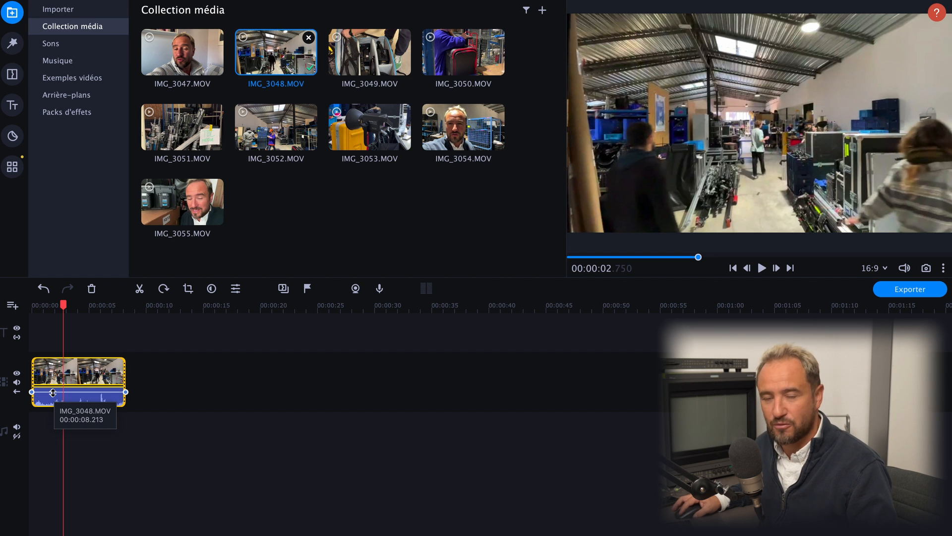
pyautogui.doubleClick(49, 392)
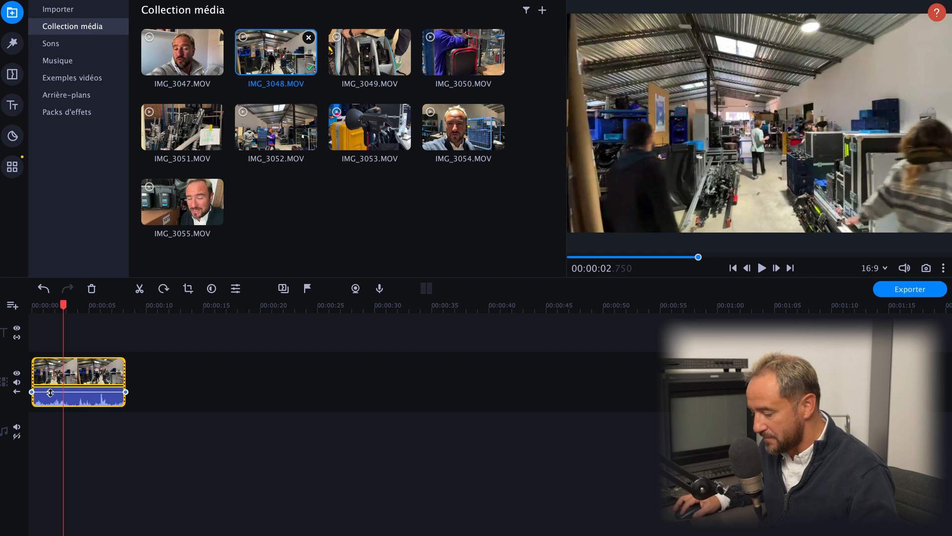
pyautogui.doubleClick(100, 391)
pyautogui.moveTo(126, 392); pyautogui.dragTo(125, 402)
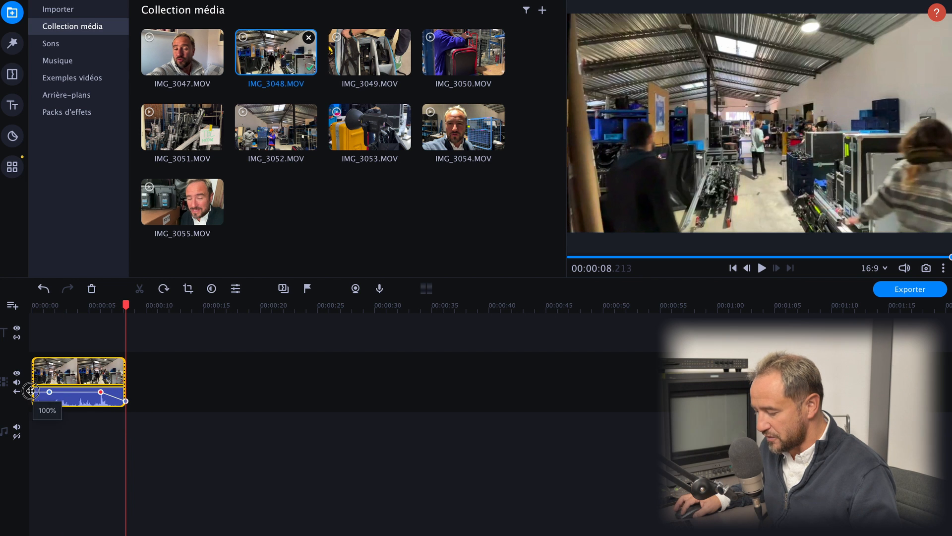
pyautogui.moveTo(31, 392); pyautogui.dragTo(85, 392)
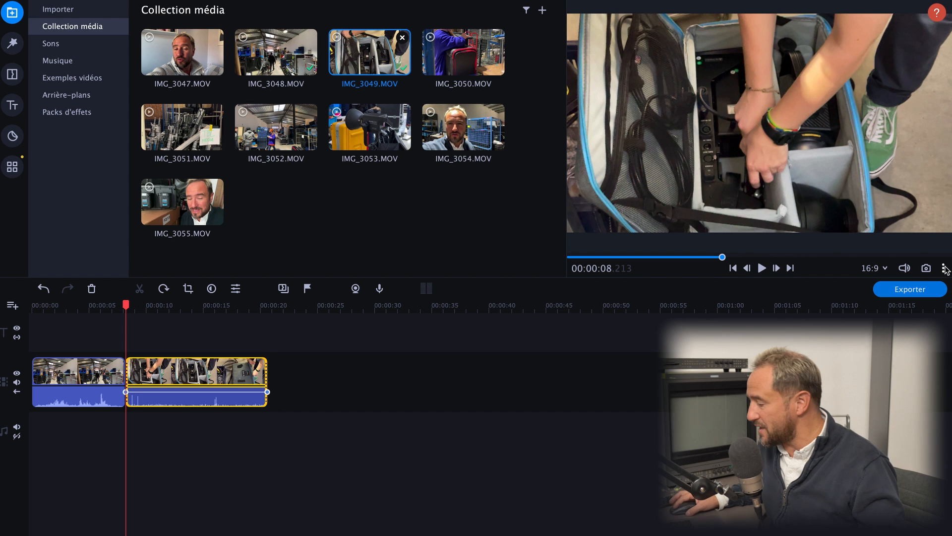
# Step: Detach the preview player into its own window, enlarge it and reposition it
pyautogui.click(943, 268)
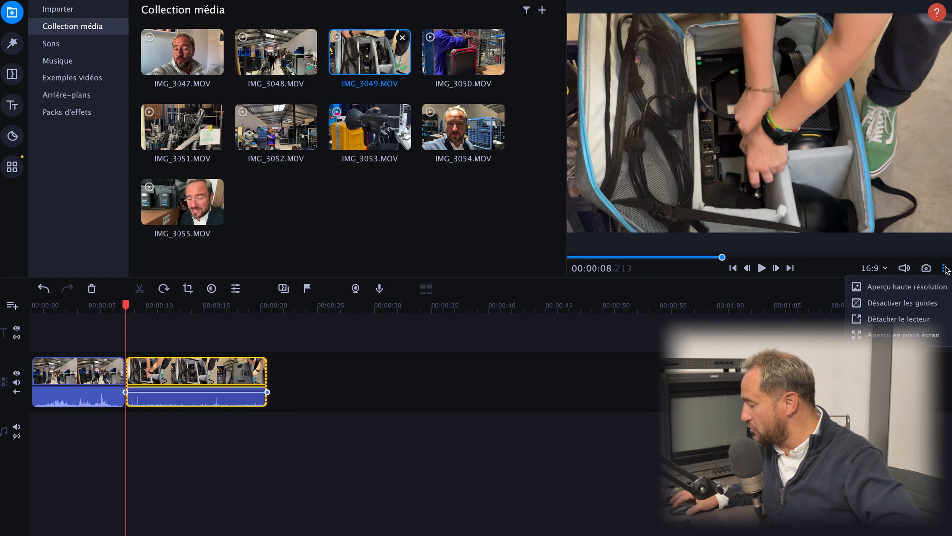
pyautogui.click(914, 318)
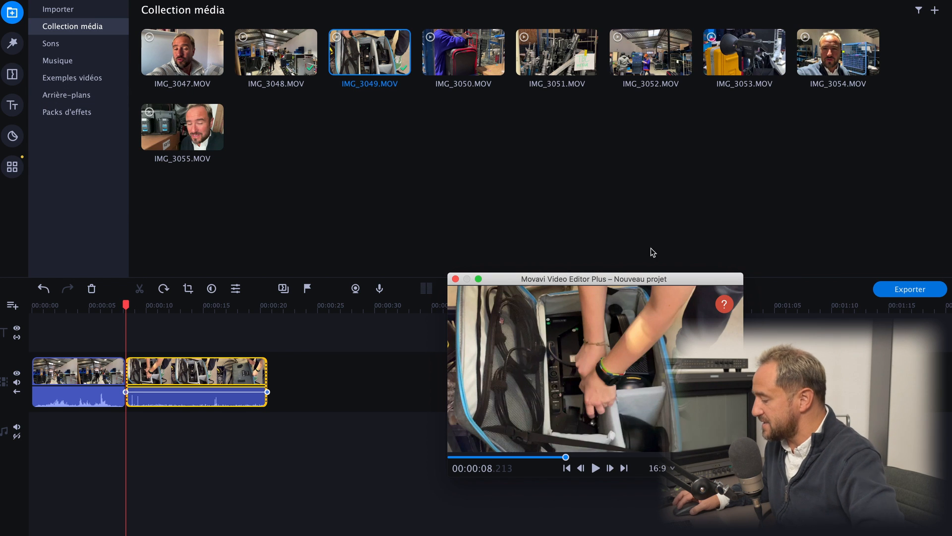
pyautogui.moveTo(507, 280); pyautogui.dragTo(377, 143)
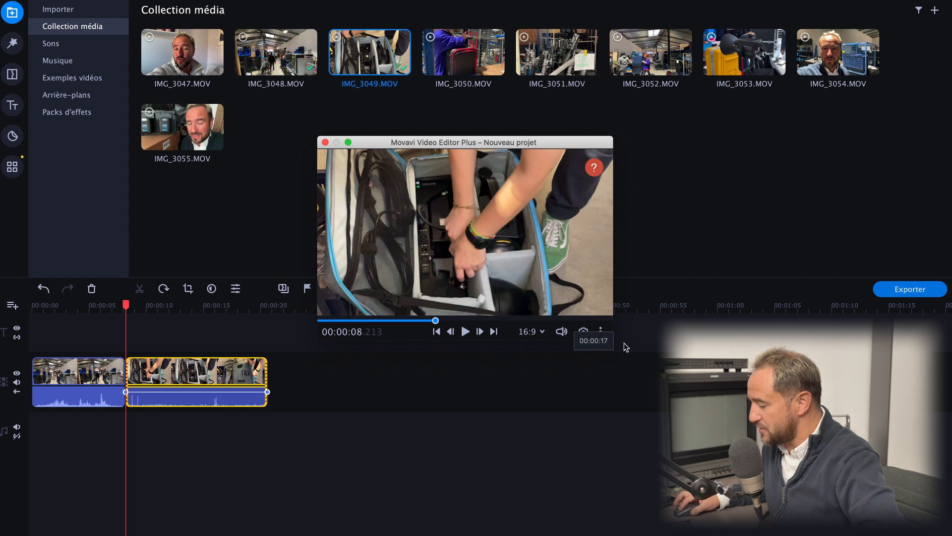
pyautogui.moveTo(613, 342); pyautogui.dragTo(882, 527)
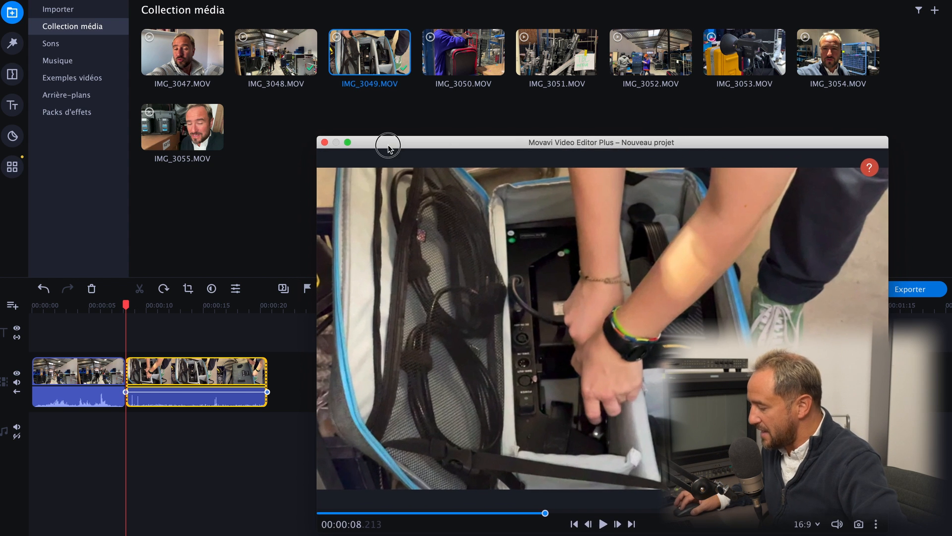
pyautogui.moveTo(385, 144); pyautogui.dragTo(748, 82)
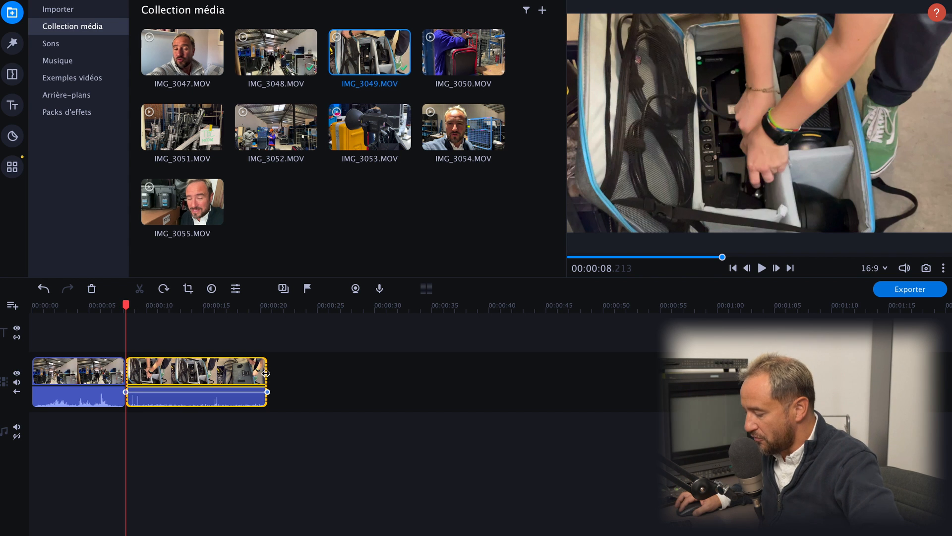
# Step: Trim the end of the IMG_3049.MOV clip to under half its length and place IMG_3053.MOV right after it
pyautogui.moveTo(266, 373); pyautogui.dragTo(189, 390)
pyautogui.moveTo(95, 374); pyautogui.dragTo(137, 441)
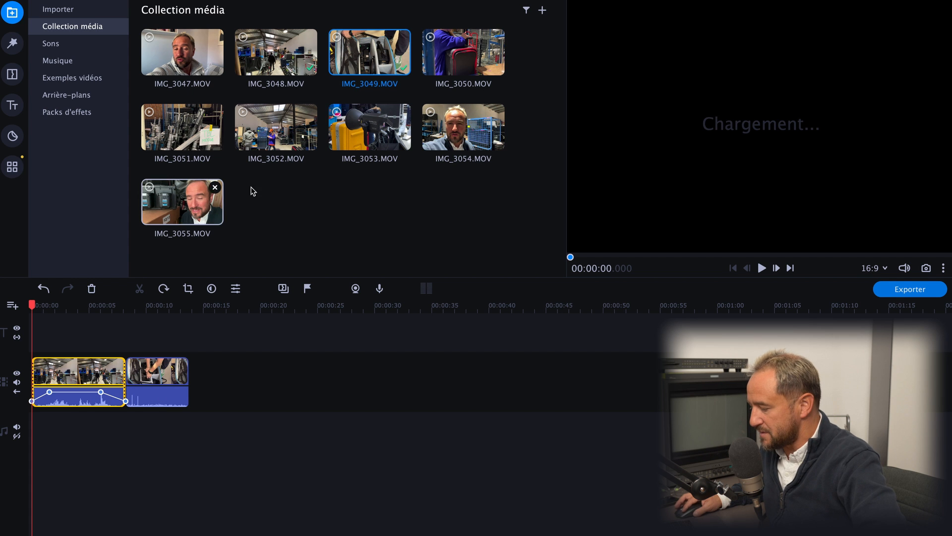
pyautogui.moveTo(370, 130); pyautogui.dragTo(224, 370)
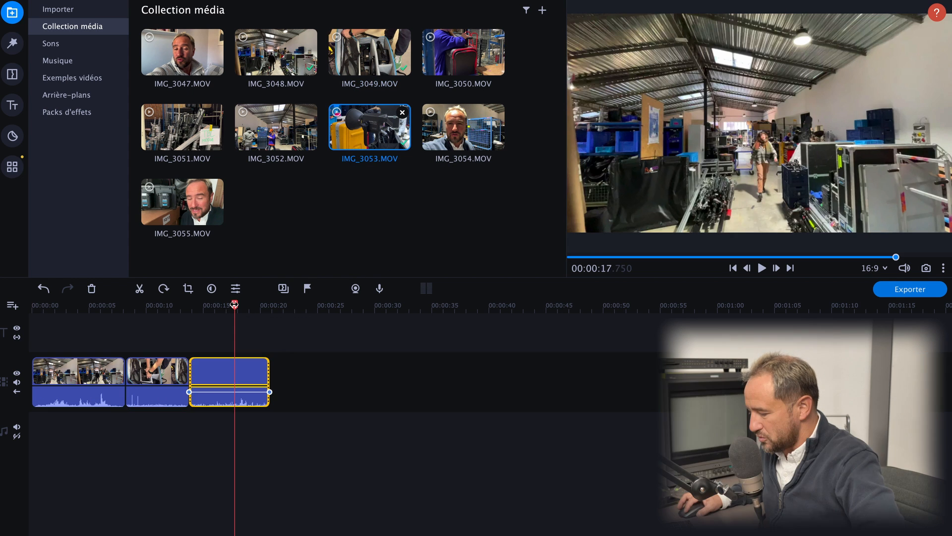
# Step: Split the IMG_3053.MOV clip at 00:00:17.750 and move its first part to an overlay track above the first clip, starting at about 00:00:02.858
pyautogui.click(140, 289)
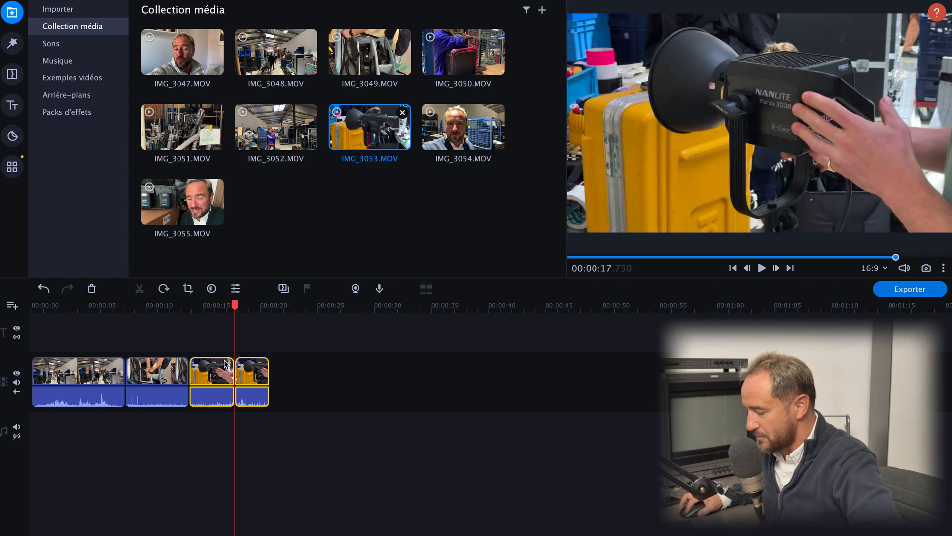
pyautogui.moveTo(222, 374); pyautogui.dragTo(233, 424)
pyautogui.moveTo(254, 439); pyautogui.dragTo(96, 386)
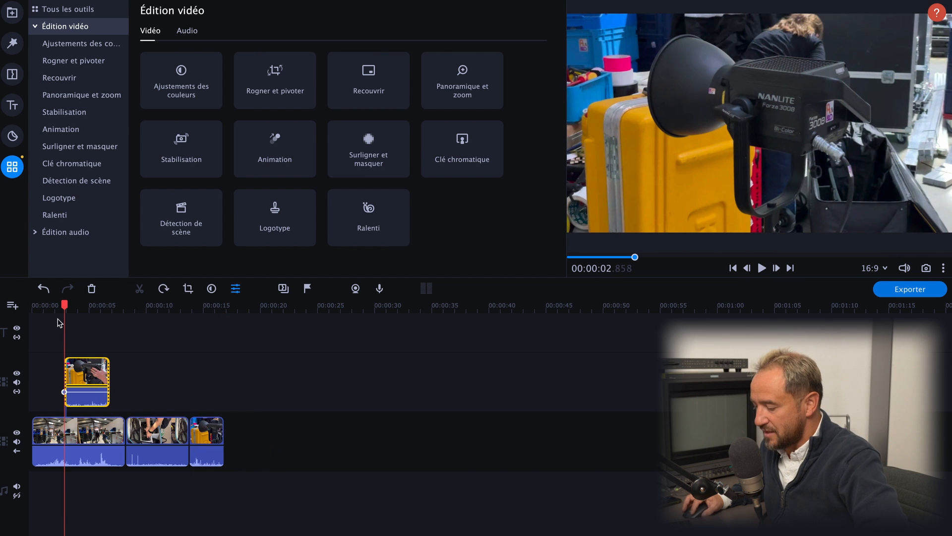
# Step: Play the sequence from near its start to preview the overlay clip above the first clip
pyautogui.click(49, 304)
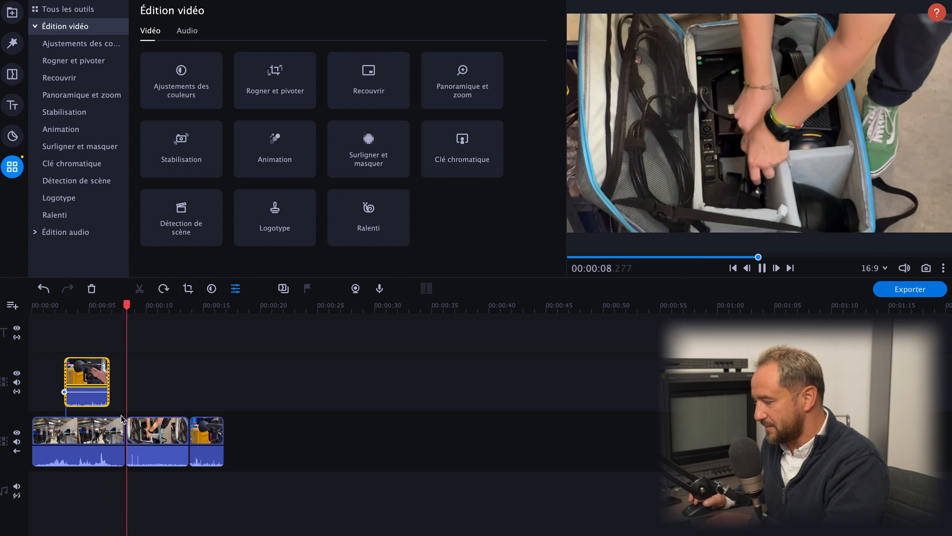
# Step: Examine the video filters in the Sélection, Bruit, Ajustements, Artistique, Flou and Filtres couleurs categories
pyautogui.click(12, 43)
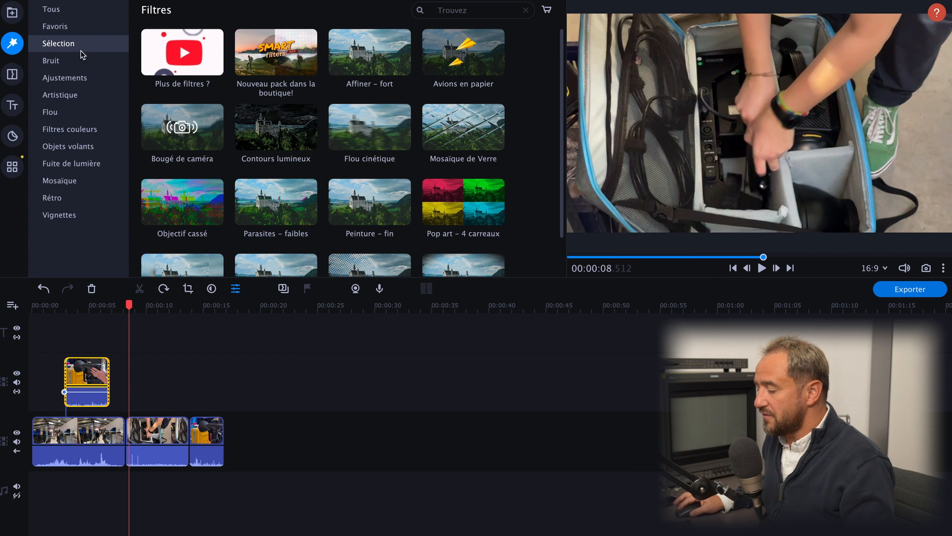
pyautogui.scroll(-2, 310, 84)
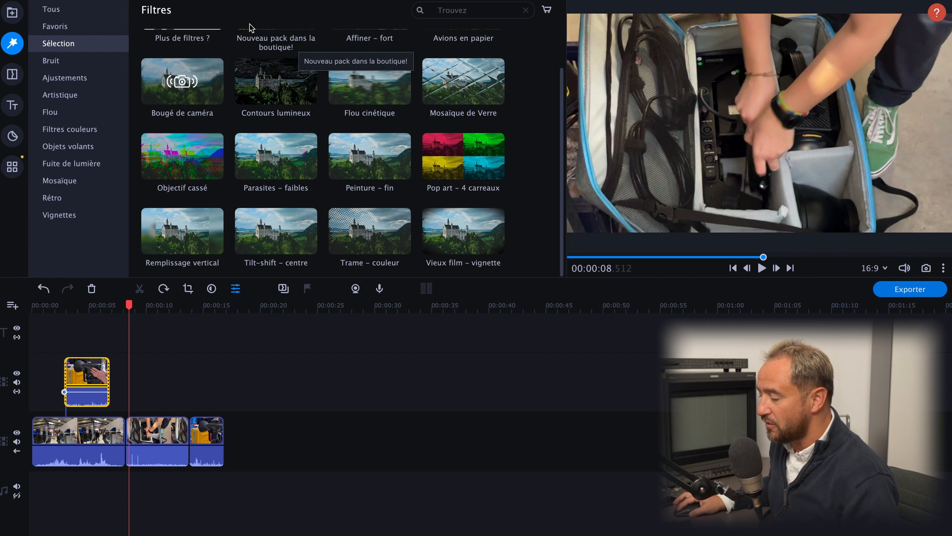
pyautogui.click(64, 67)
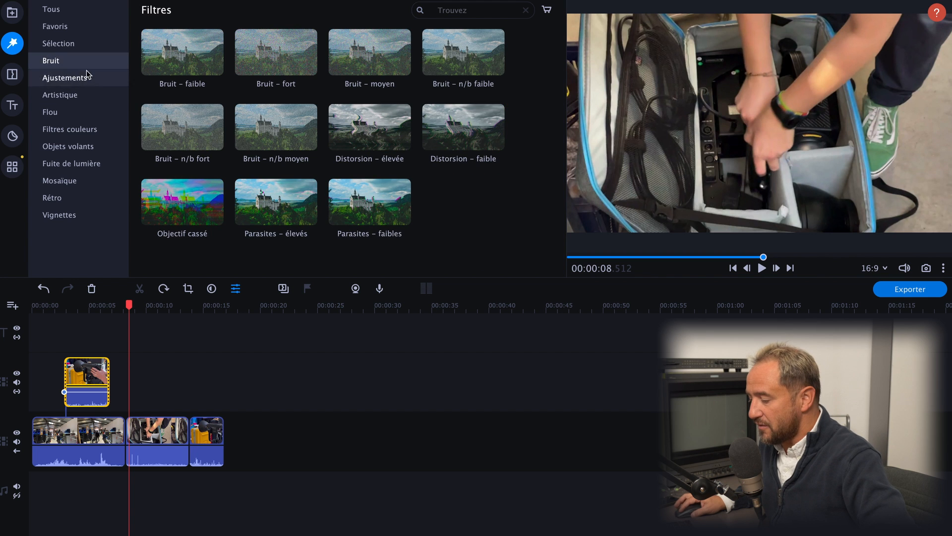
pyautogui.click(66, 82)
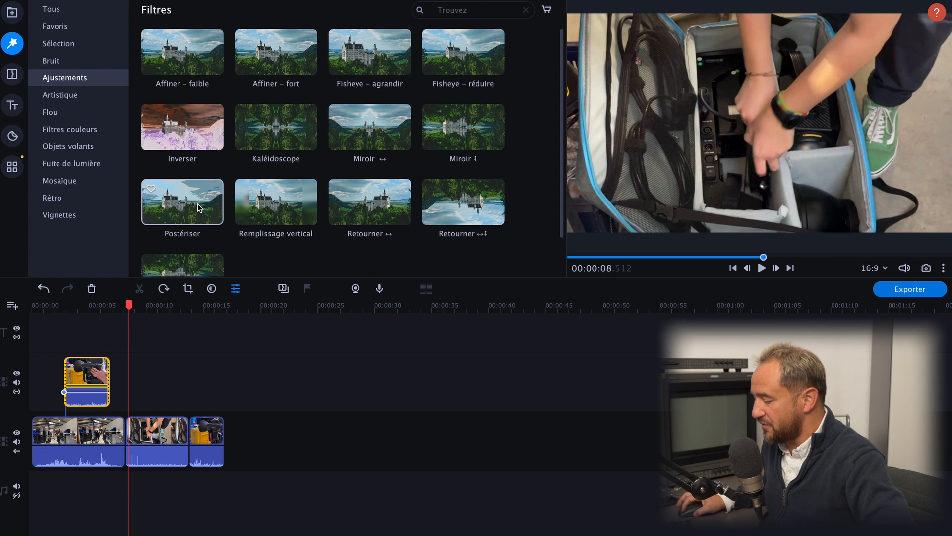
pyautogui.scroll(-1, 259, 202)
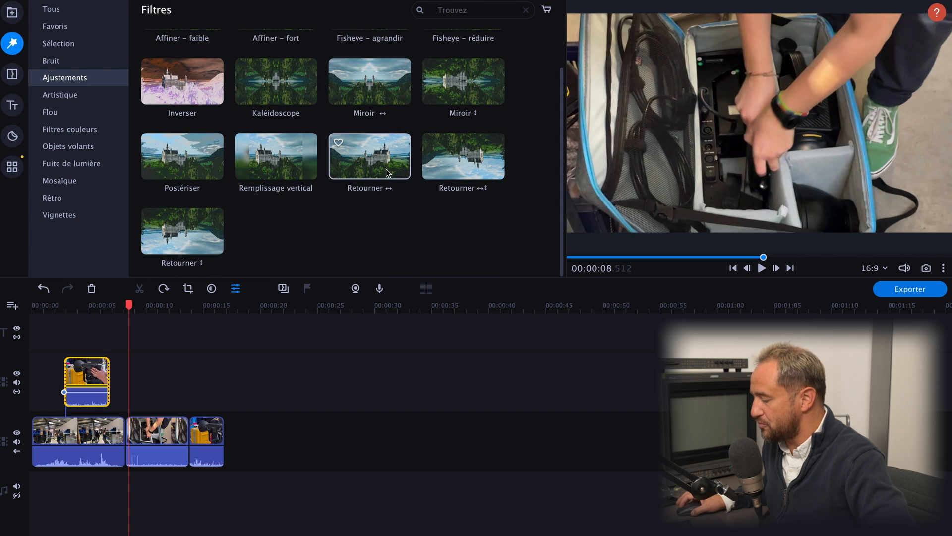
pyautogui.click(51, 97)
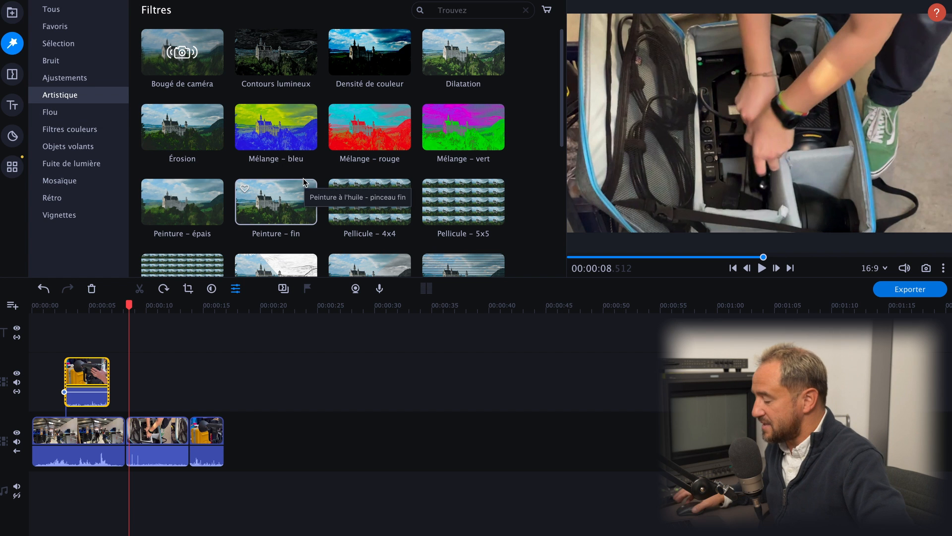
pyautogui.scroll(-5, 395, 153)
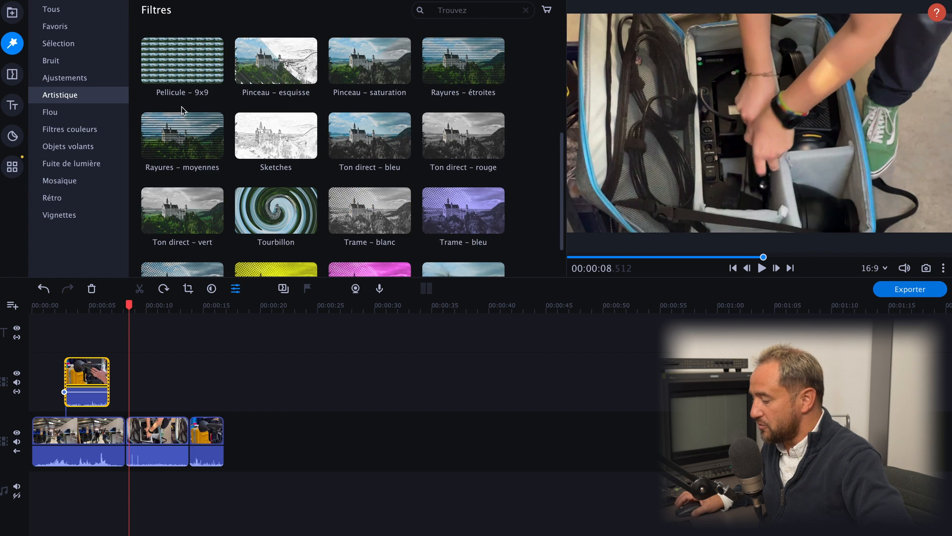
pyautogui.scroll(3, 196, 87)
pyautogui.scroll(-3, 370, 168)
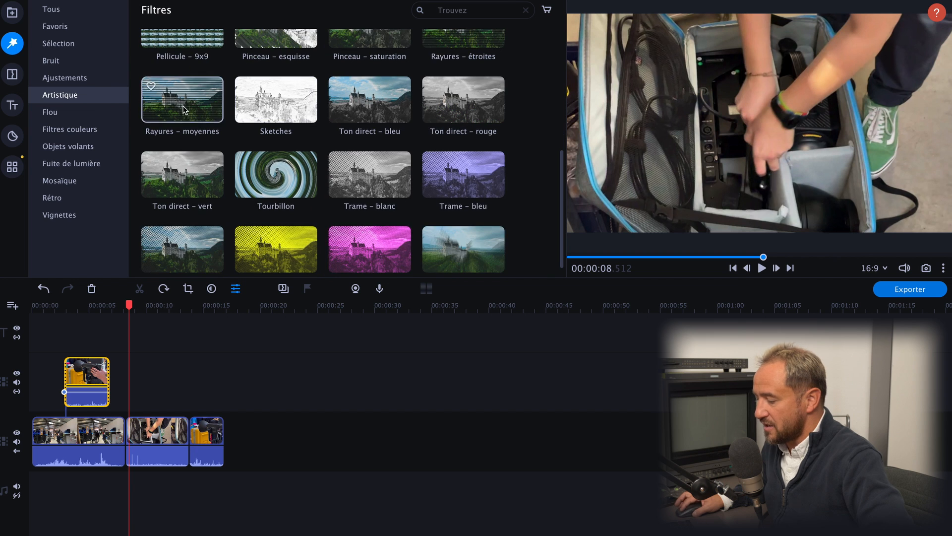
pyautogui.click(74, 113)
pyautogui.click(77, 128)
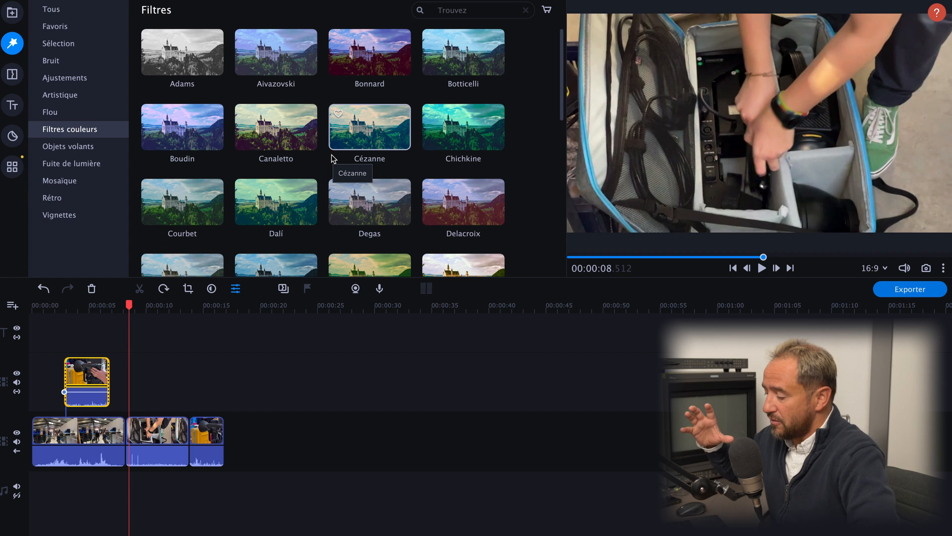
# Step: Apply the Cupidons filter from the Objets volants category to the overlay clip and play that part of the sequence
pyautogui.click(68, 146)
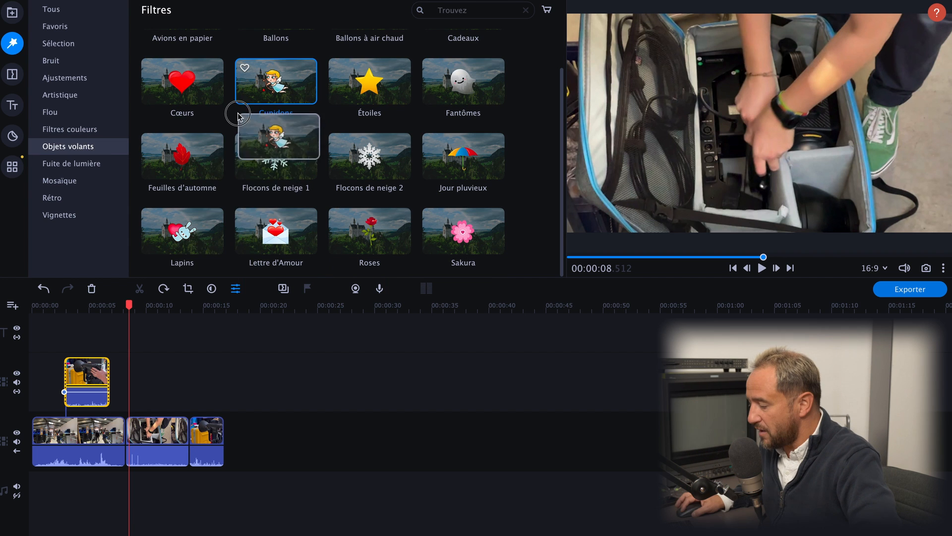
pyautogui.moveTo(243, 97); pyautogui.dragTo(93, 380)
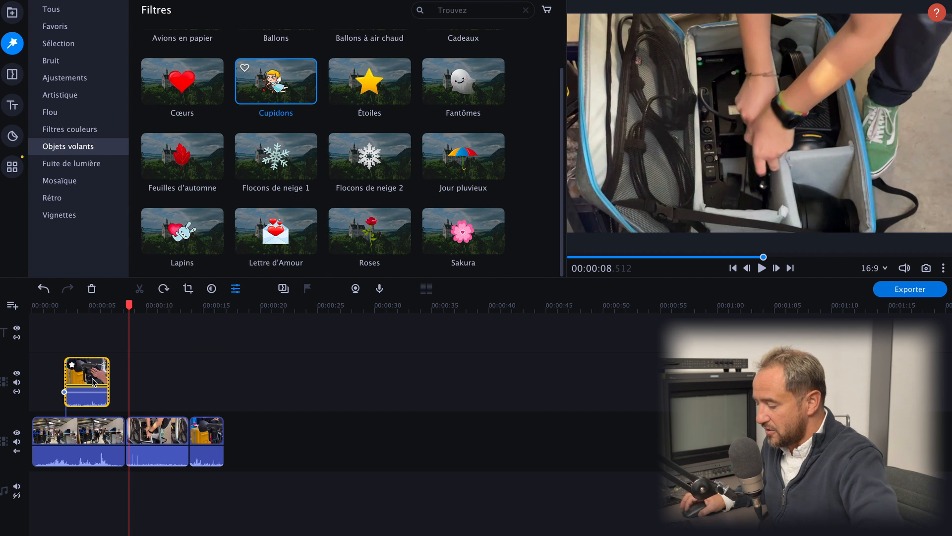
pyautogui.click(80, 305)
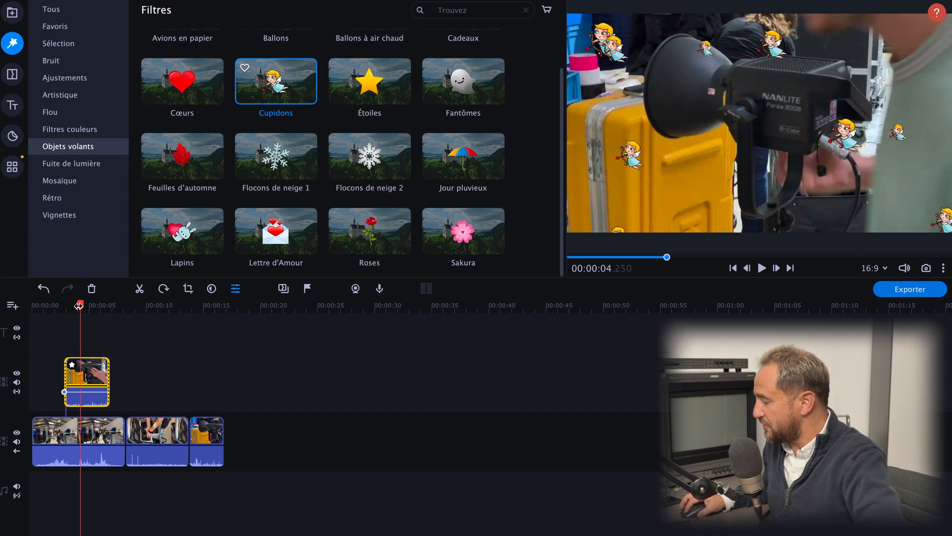
pyautogui.press('XF86AudioMute')
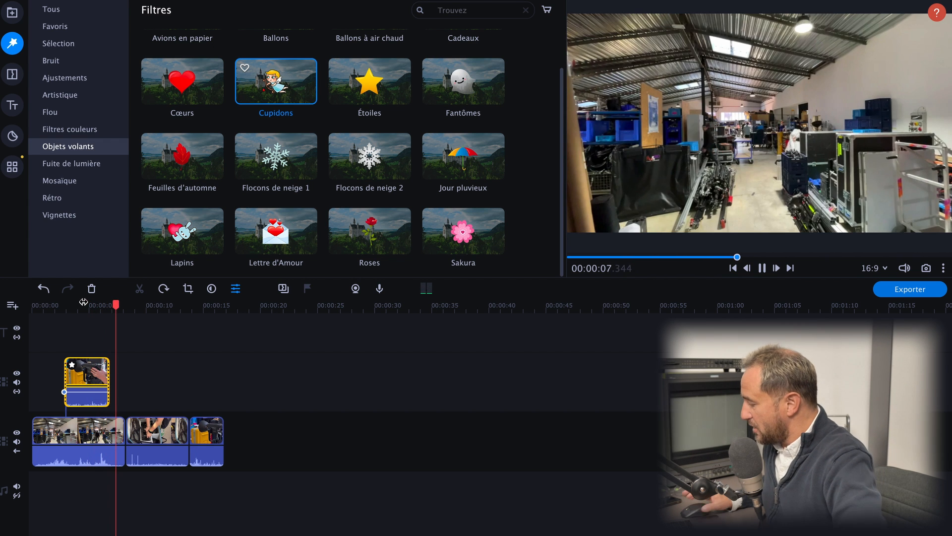
pyautogui.press('space')
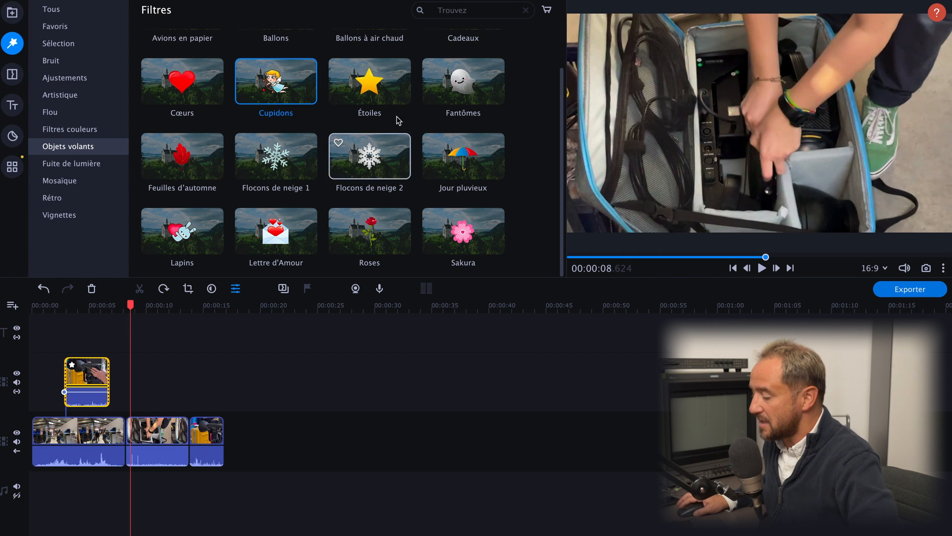
# Step: Examine the remaining filters in the Objets volants, Fuite de lumière, Mosaïque, Rétro and Vignettes categories
pyautogui.scroll(1, 377, 125)
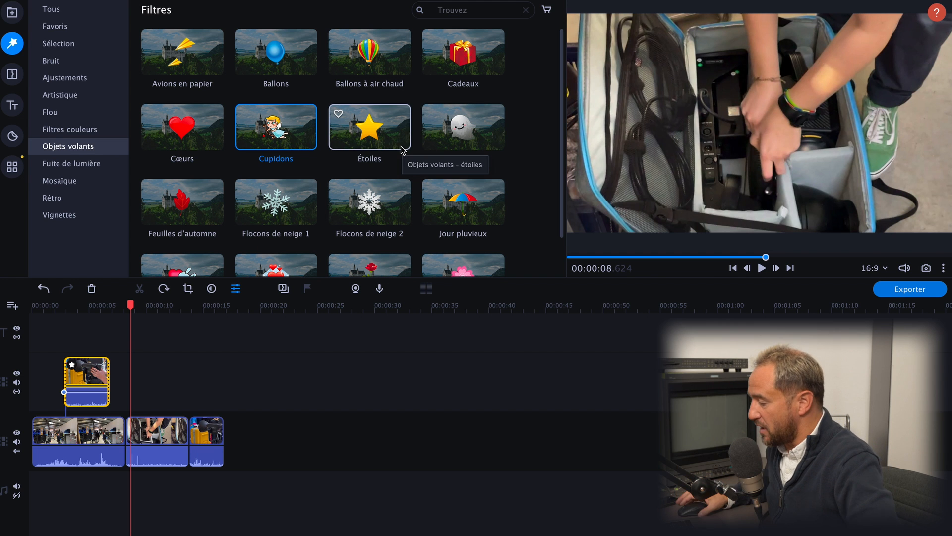
pyautogui.click(82, 165)
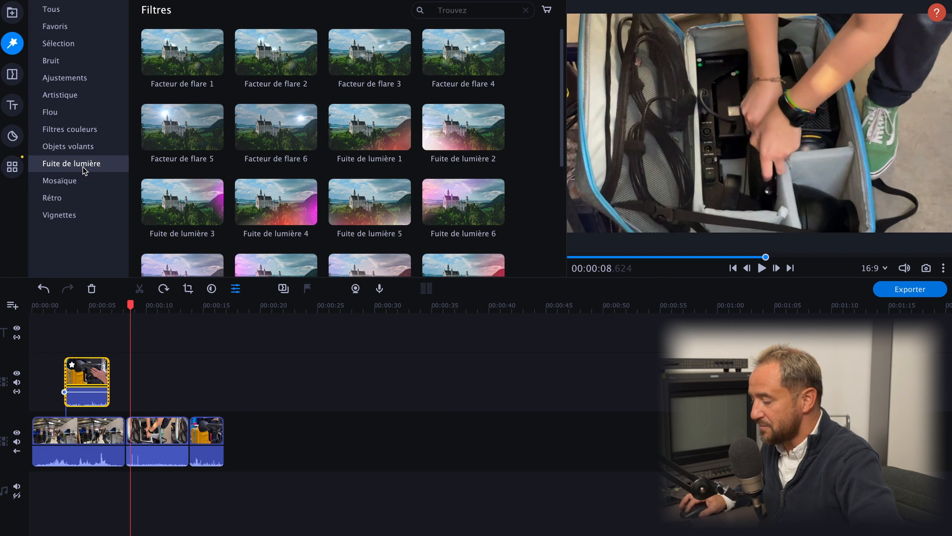
pyautogui.scroll(-3, 475, 133)
pyautogui.scroll(3, 474, 133)
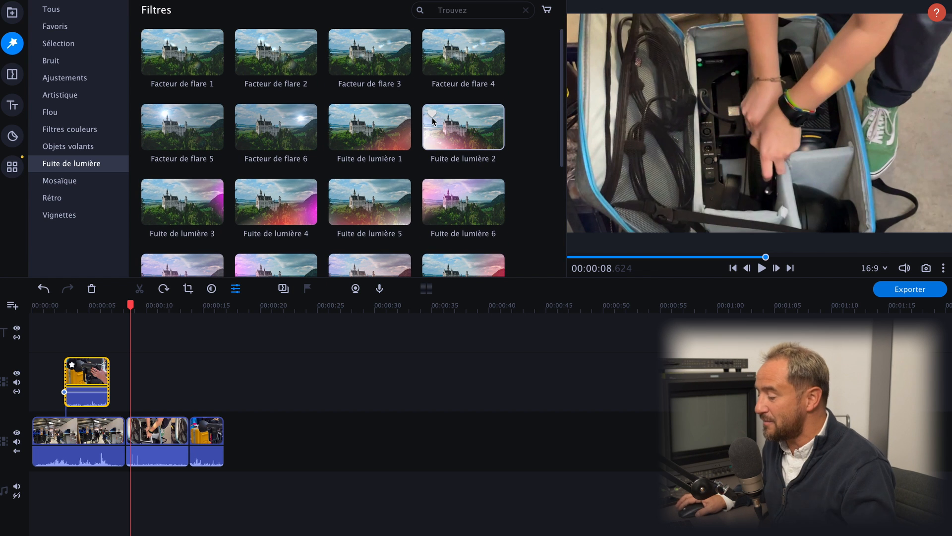
pyautogui.scroll(-2, 433, 119)
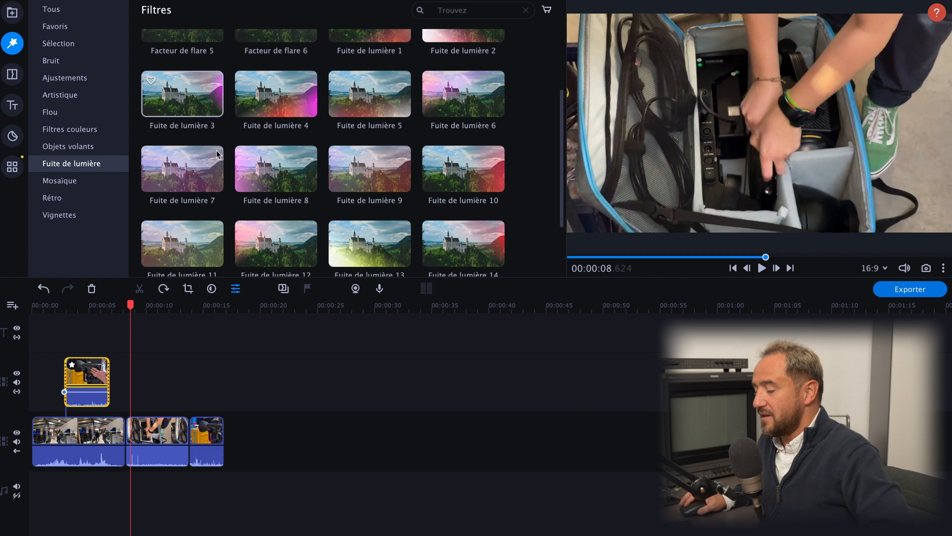
pyautogui.click(85, 182)
pyautogui.click(55, 199)
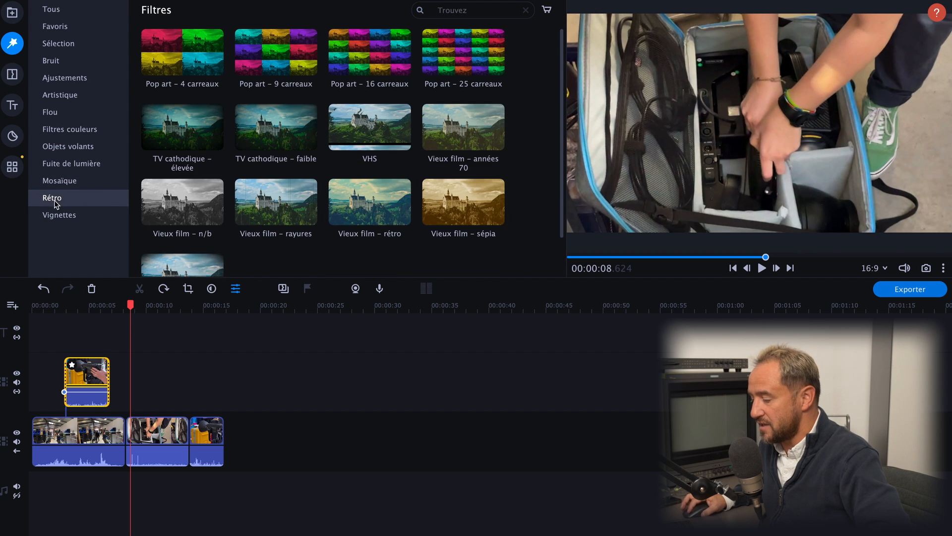
pyautogui.scroll(-2, 272, 165)
pyautogui.click(73, 220)
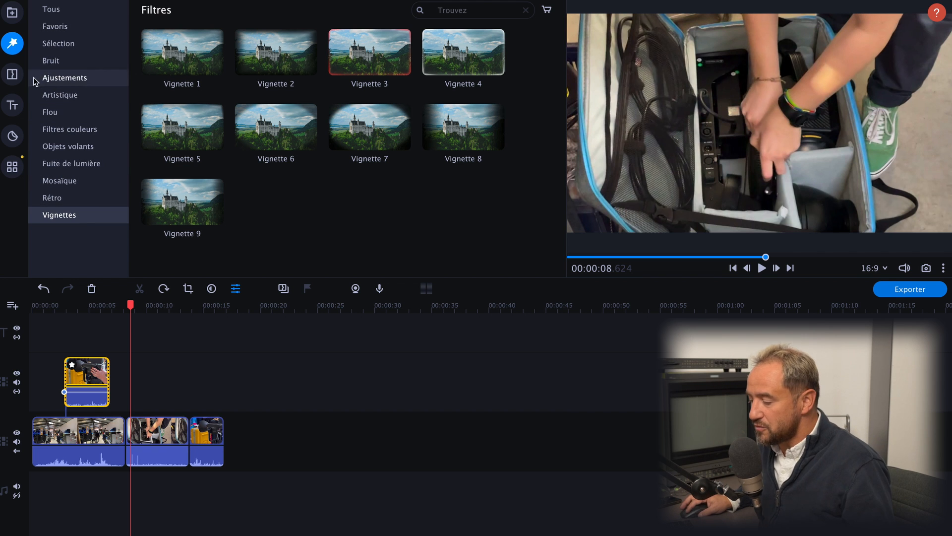
# Step: Add the Flou d'entrée transition between the second and third clips on the main track and preview it
pyautogui.click(14, 79)
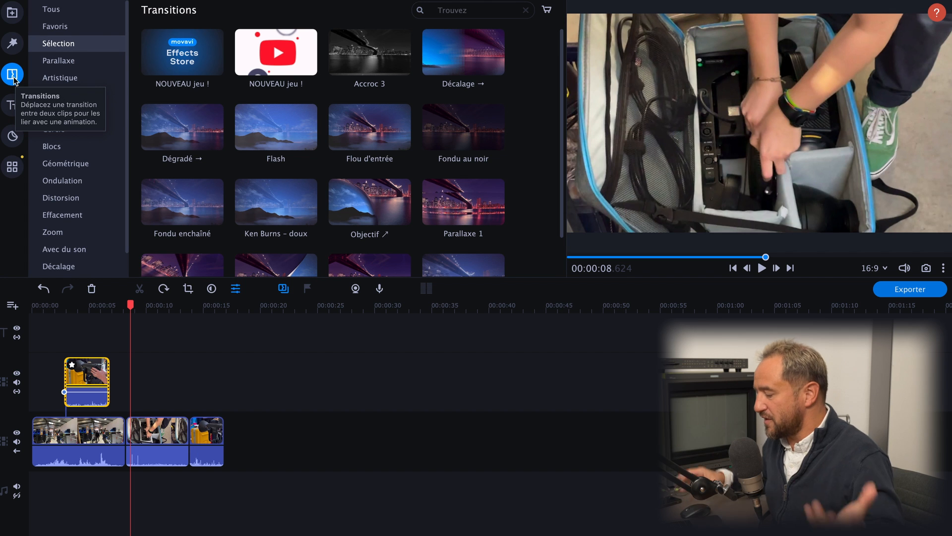
pyautogui.click(379, 129)
pyautogui.moveTo(380, 131); pyautogui.dragTo(188, 440)
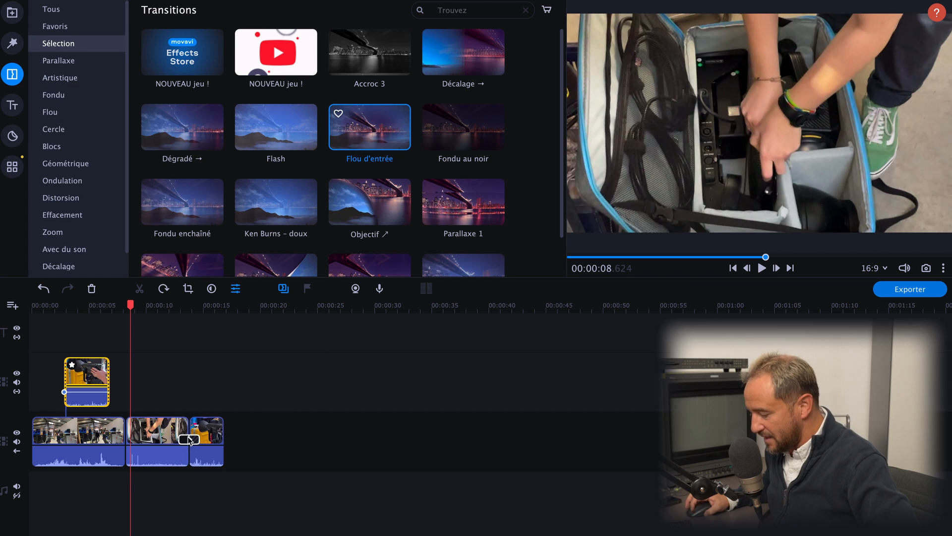
pyautogui.click(167, 307)
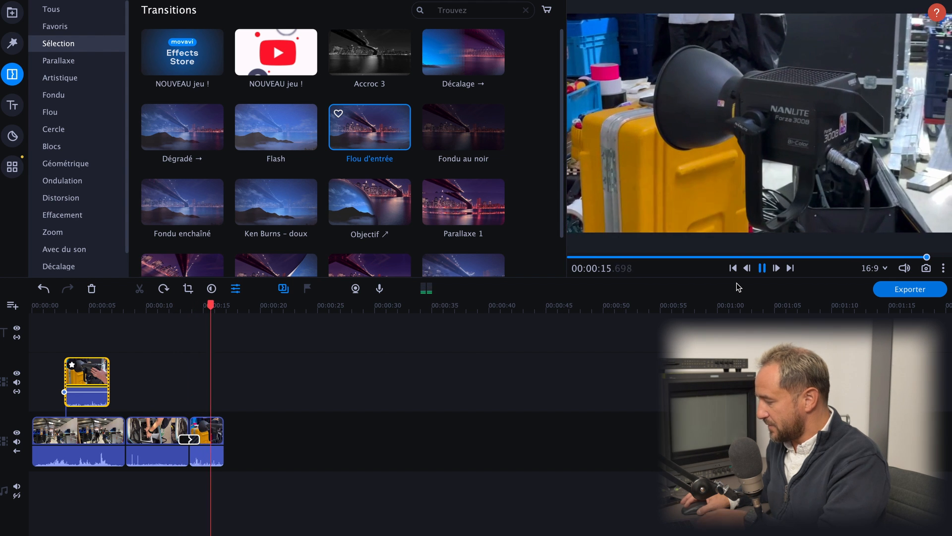
pyautogui.press('space')
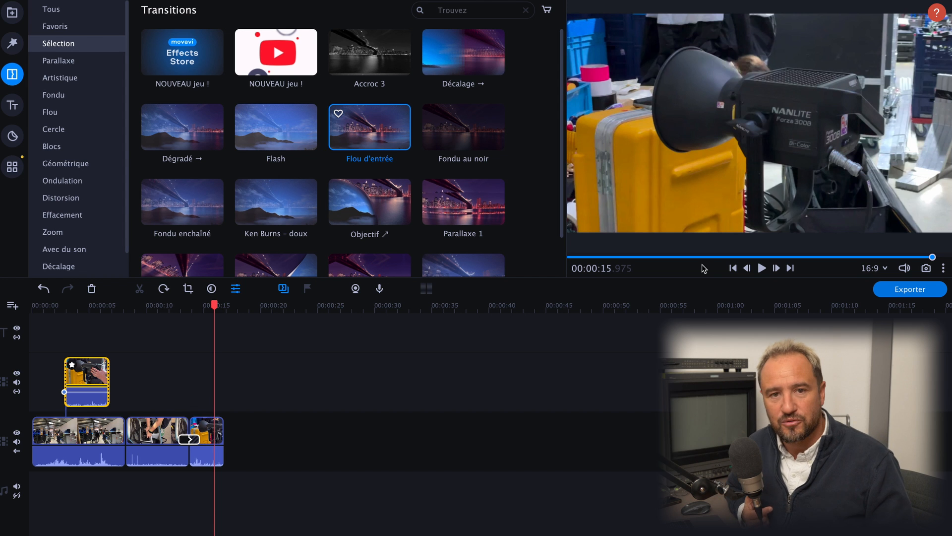
# Step: Look through the other transitions, including the Sélection, Fondu and Blocs categories
pyautogui.scroll(-1, 276, 149)
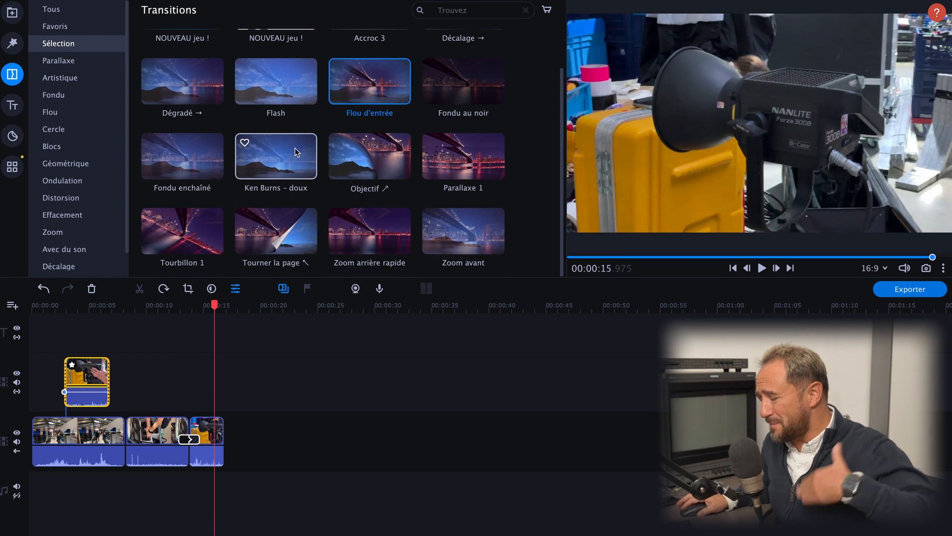
pyautogui.scroll(-1, 53, 124)
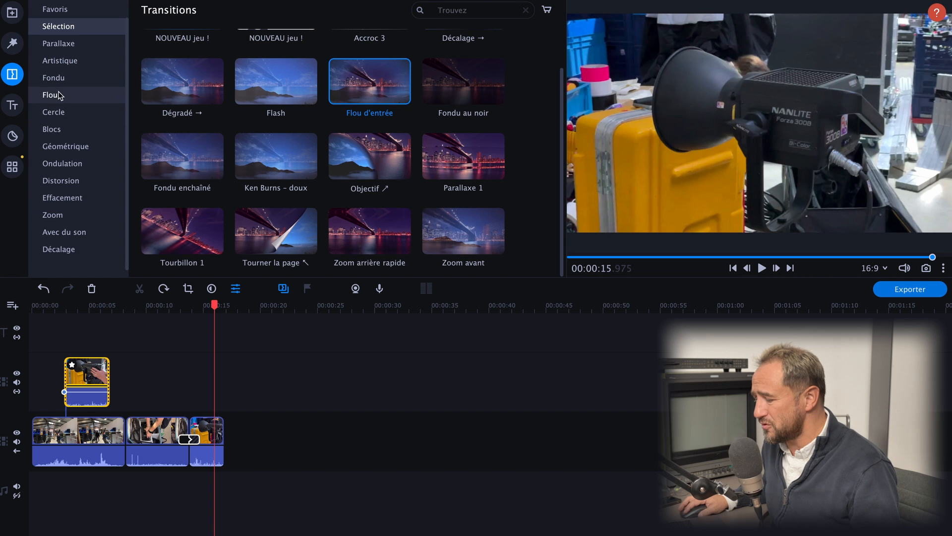
pyautogui.click(53, 78)
pyautogui.click(58, 127)
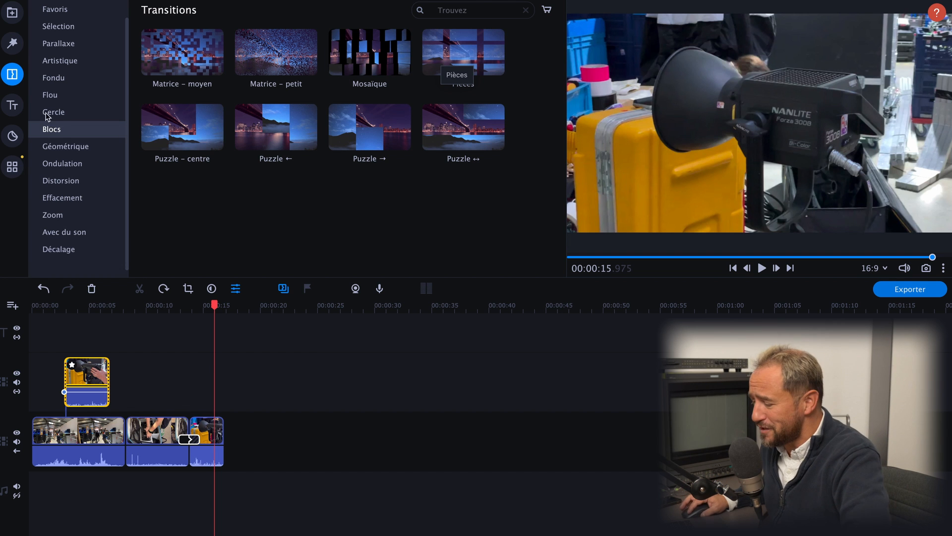
# Step: Add the Diamant title to the title track above the second clip, starting at about 00:00:10.234, and preview it
pyautogui.click(13, 106)
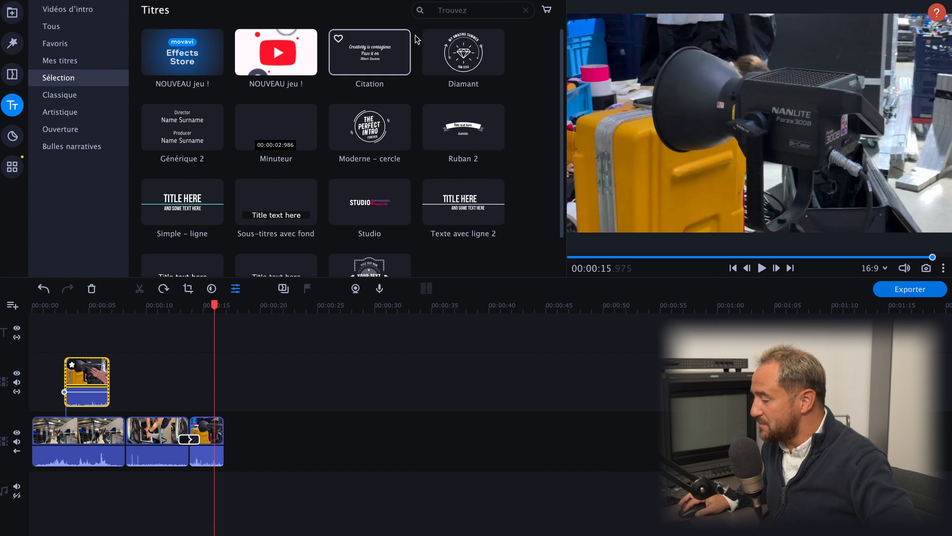
pyautogui.moveTo(461, 52); pyautogui.dragTo(172, 436)
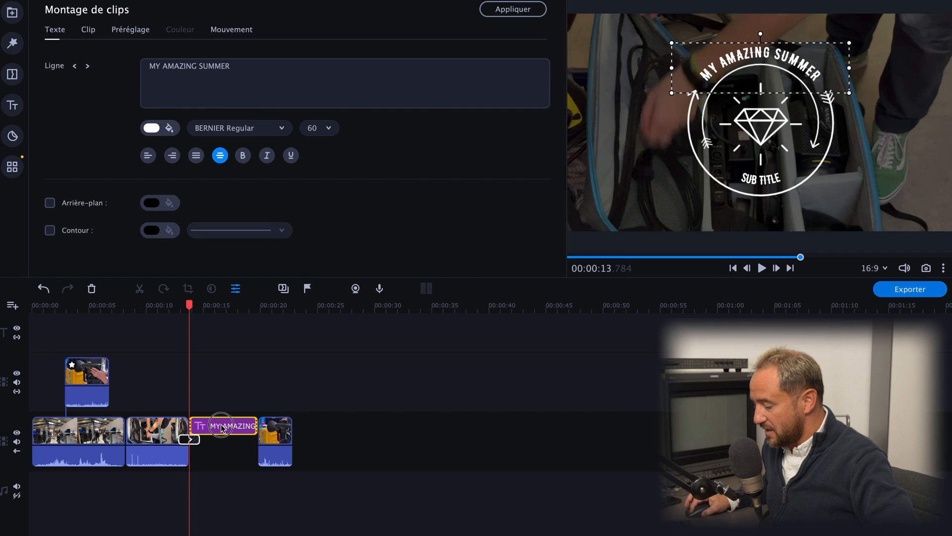
pyautogui.moveTo(222, 418); pyautogui.dragTo(174, 342)
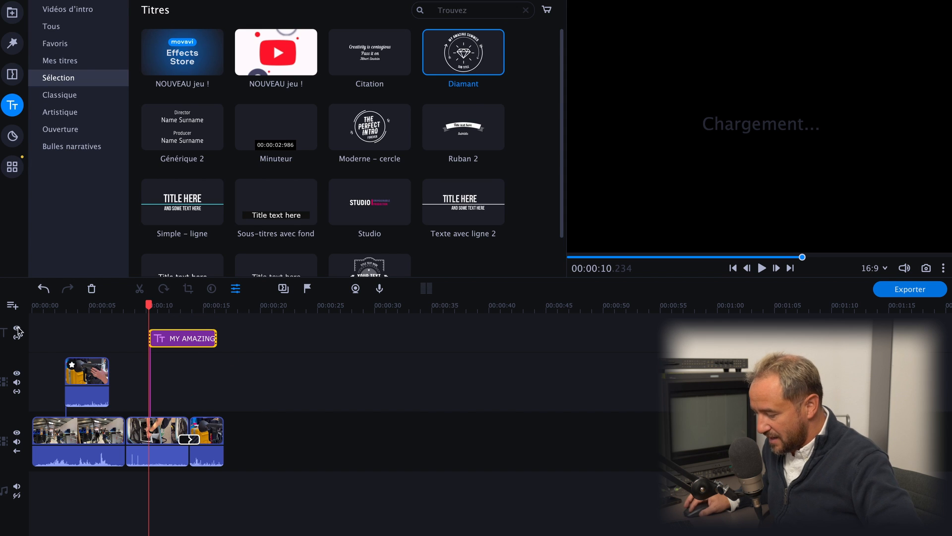
pyautogui.click(175, 308)
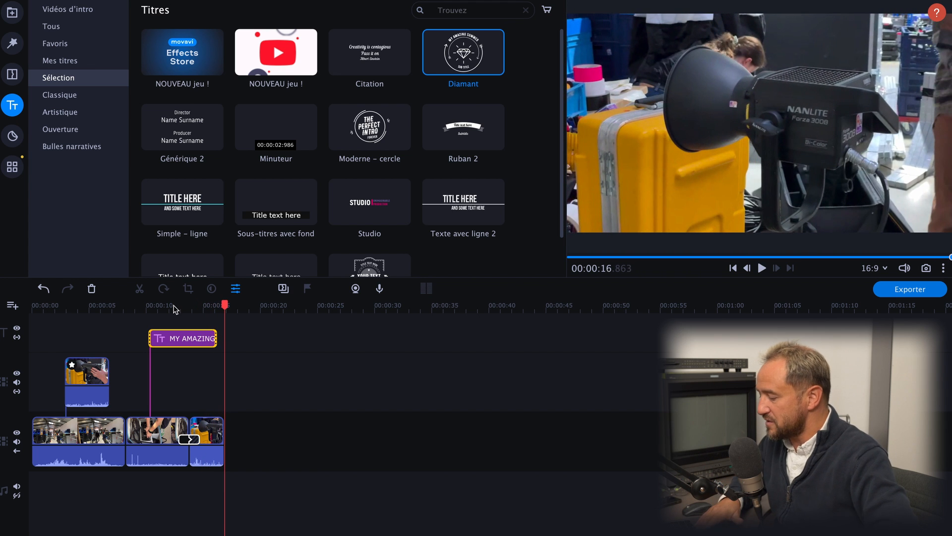
# Step: Play the sequence from its beginning while looking through the remaining titles in the Sélection category
pyautogui.press('space')
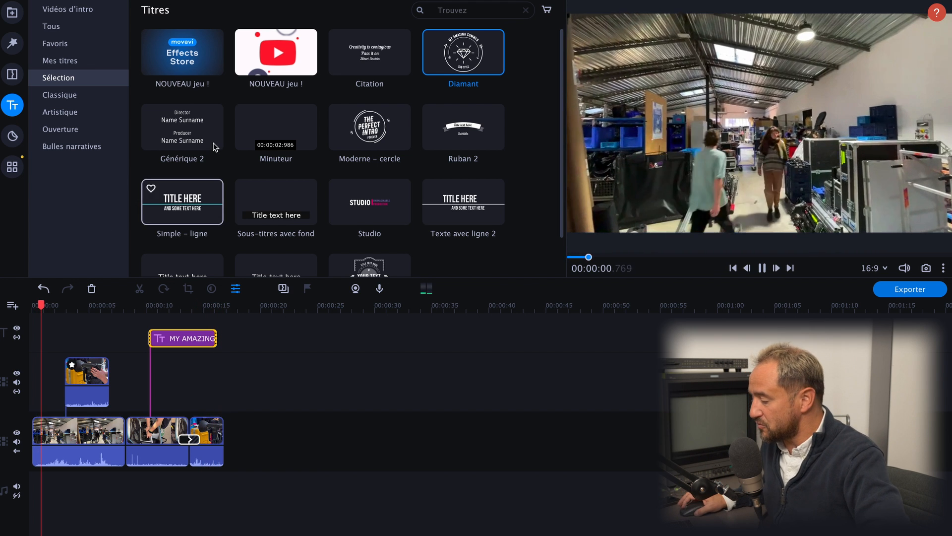
pyautogui.scroll(-1, 216, 146)
pyautogui.click(194, 93)
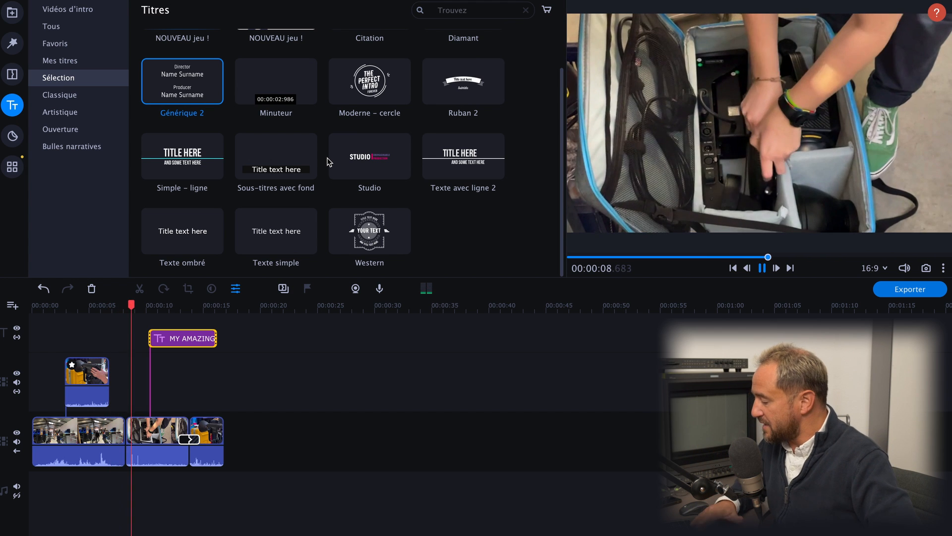
pyautogui.press('space')
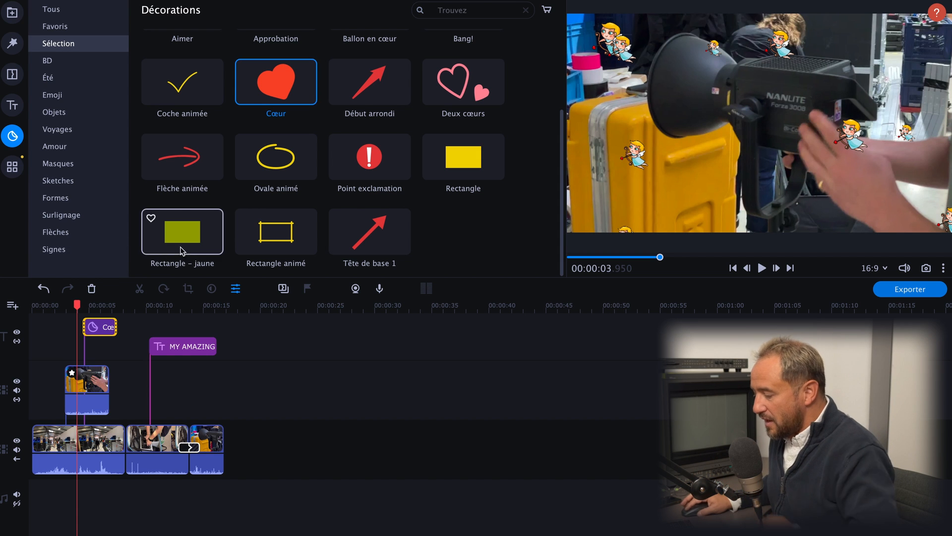
# Step: Replace the heart decoration above the overlay clip with the Ovale animé decoration and play back that part of the sequence
pyautogui.click(288, 161)
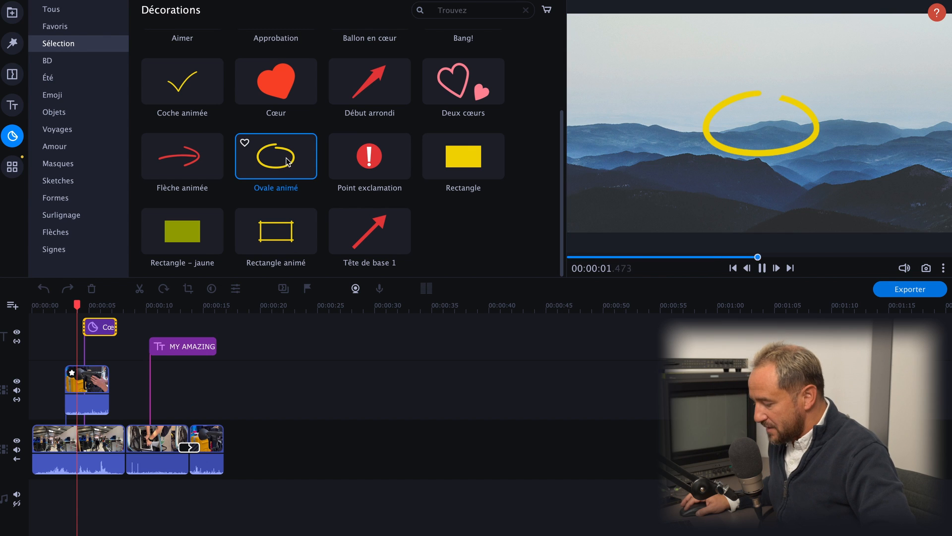
pyautogui.moveTo(288, 161); pyautogui.dragTo(99, 347)
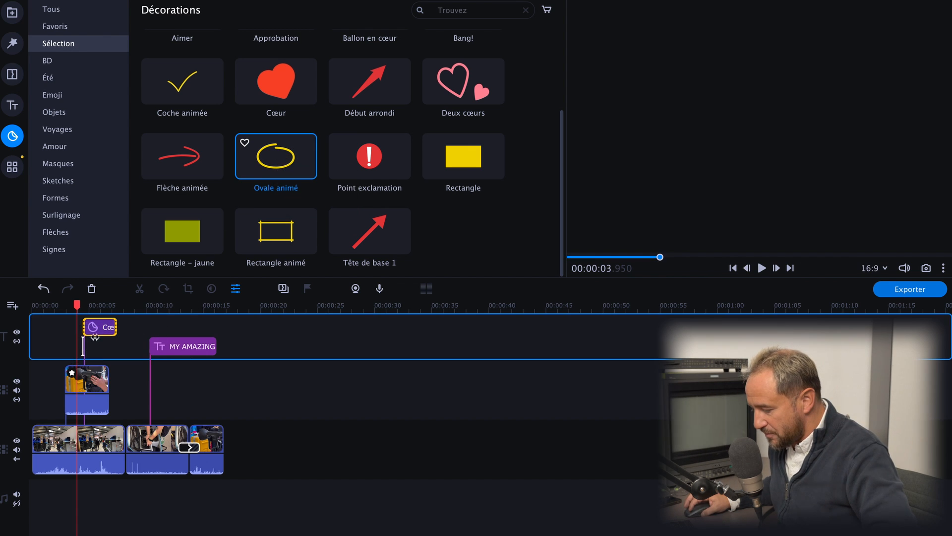
pyautogui.doubleClick(95, 346)
pyautogui.click(103, 330)
pyautogui.press('Delete')
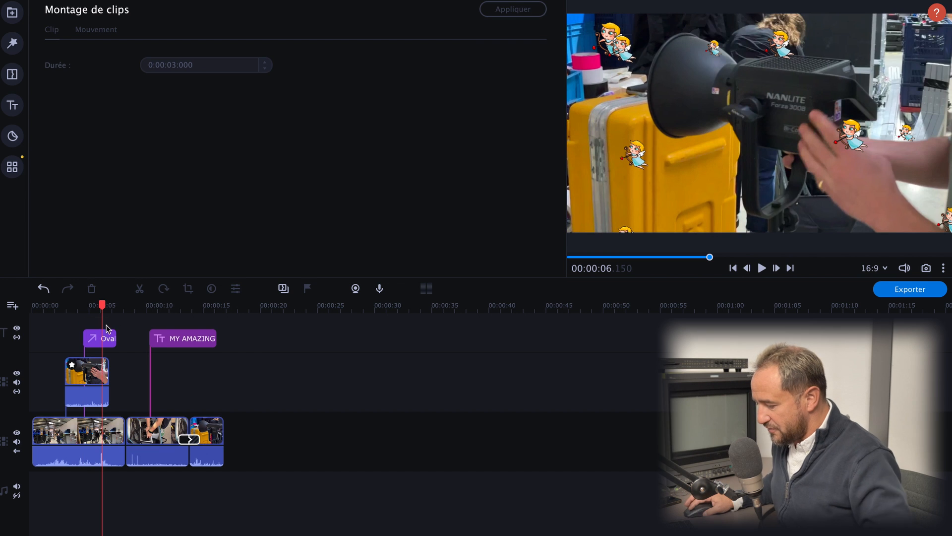
pyautogui.click(83, 305)
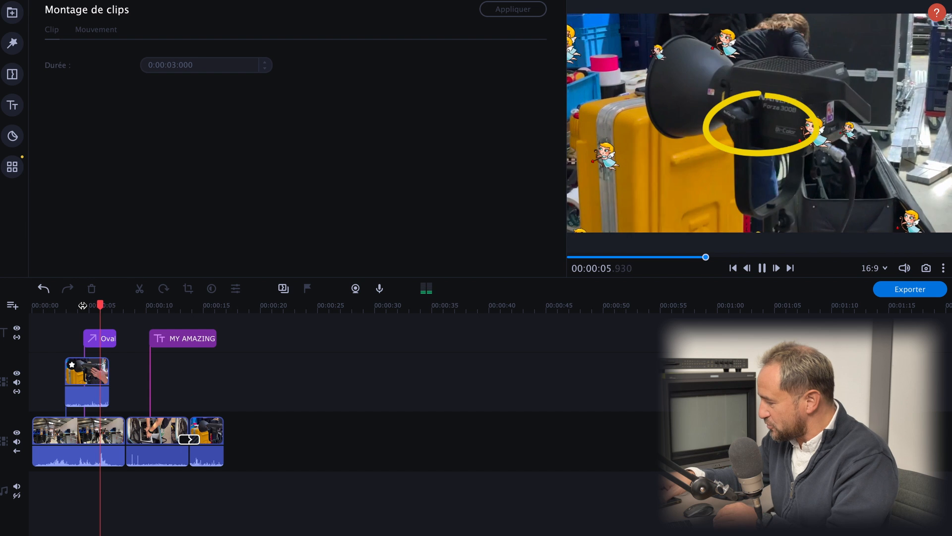
pyautogui.press('space')
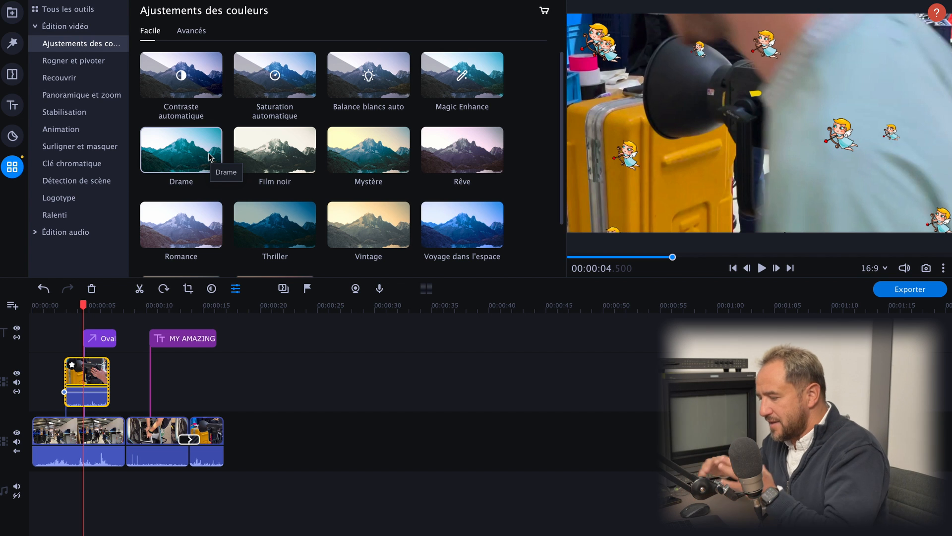
# Step: Examine the easy colour presets and advanced colour adjustments, selecting the overlay clip and the first main-track clip in turn
pyautogui.scroll(-2, 228, 164)
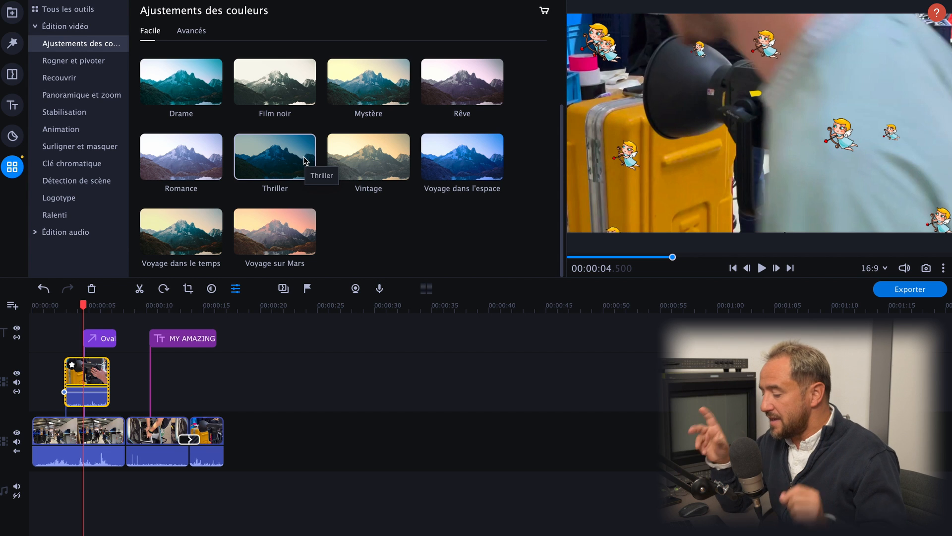
pyautogui.scroll(2, 290, 148)
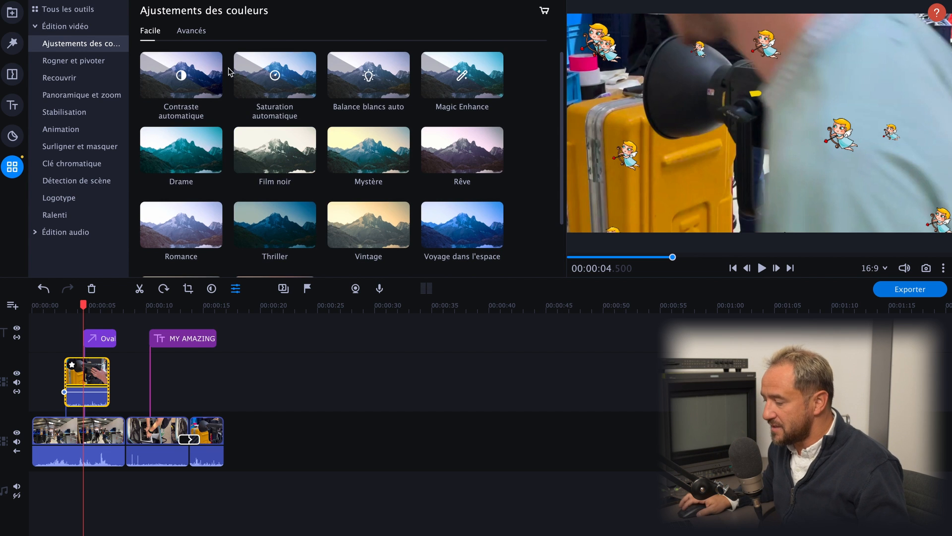
pyautogui.click(192, 32)
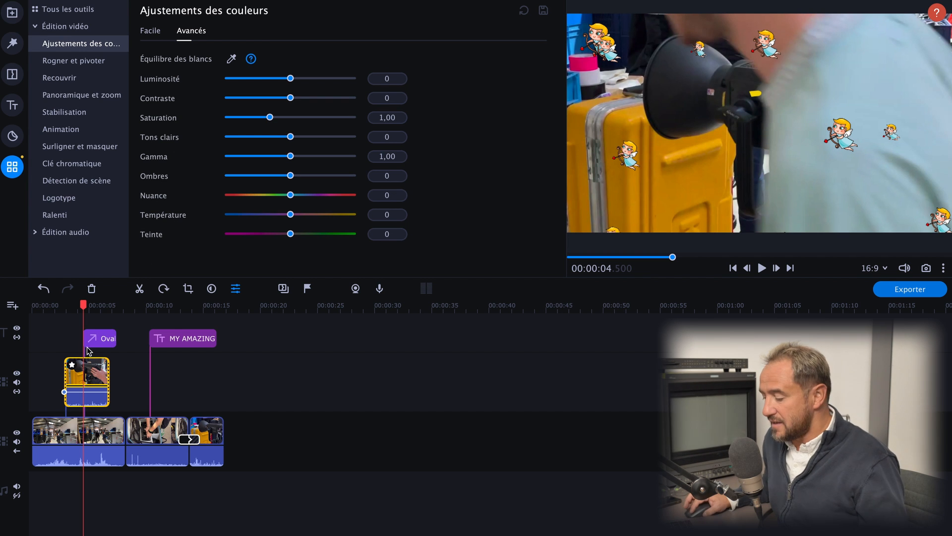
pyautogui.click(89, 377)
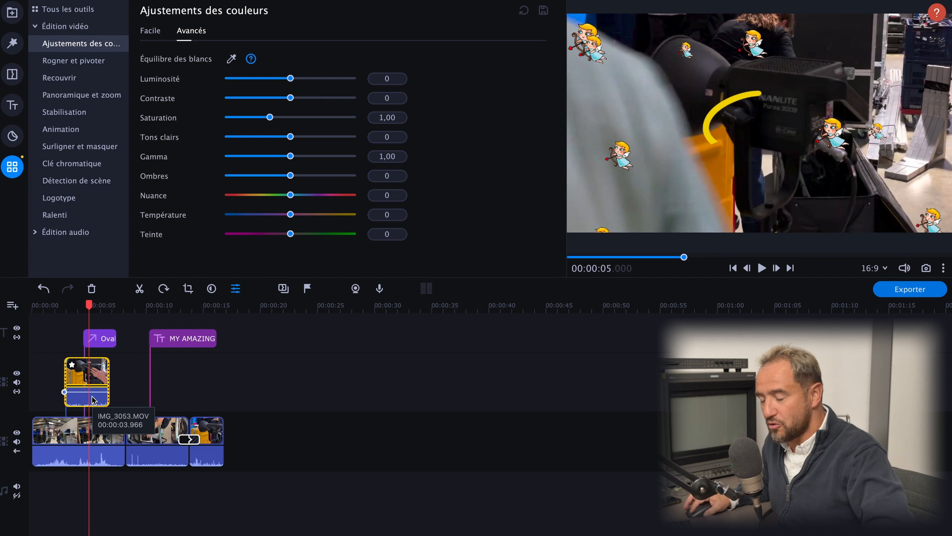
pyautogui.click(100, 431)
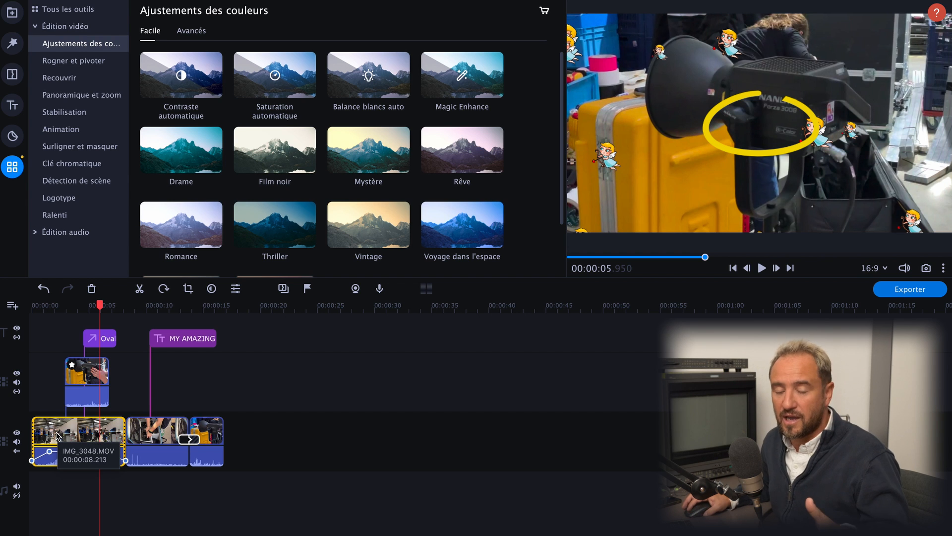
pyautogui.click(197, 33)
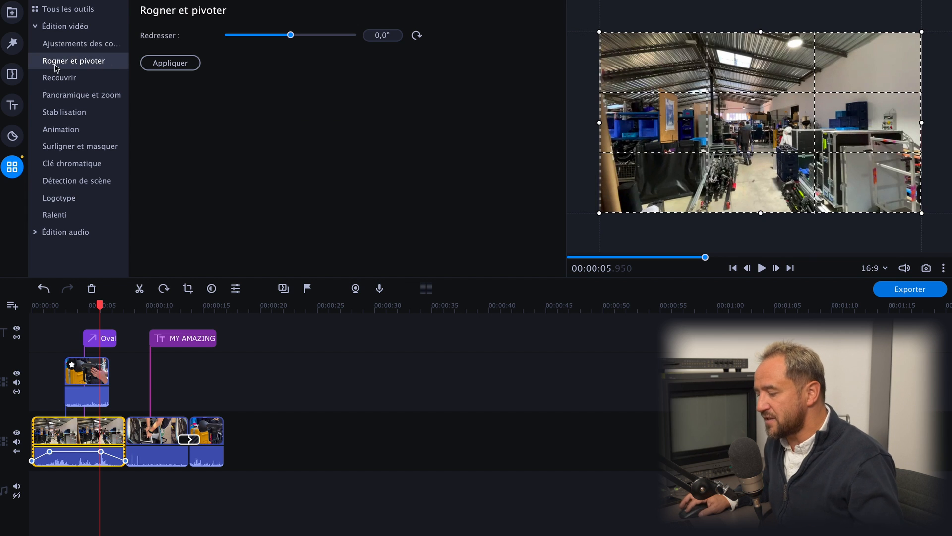
# Step: Look through the Recouvrir, Stabilisation, Clé chromatique, Logotype and Ralenti video editing tools
pyautogui.click(76, 78)
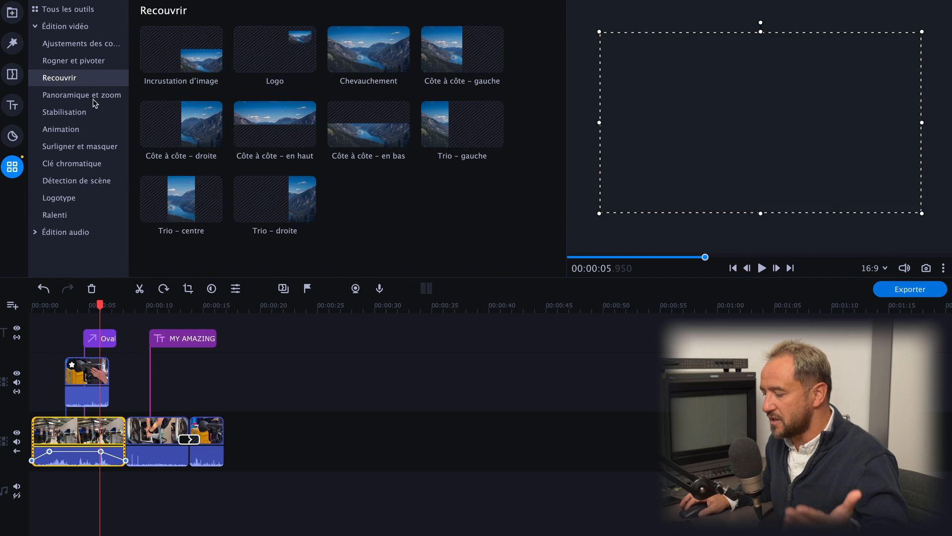
pyautogui.click(74, 113)
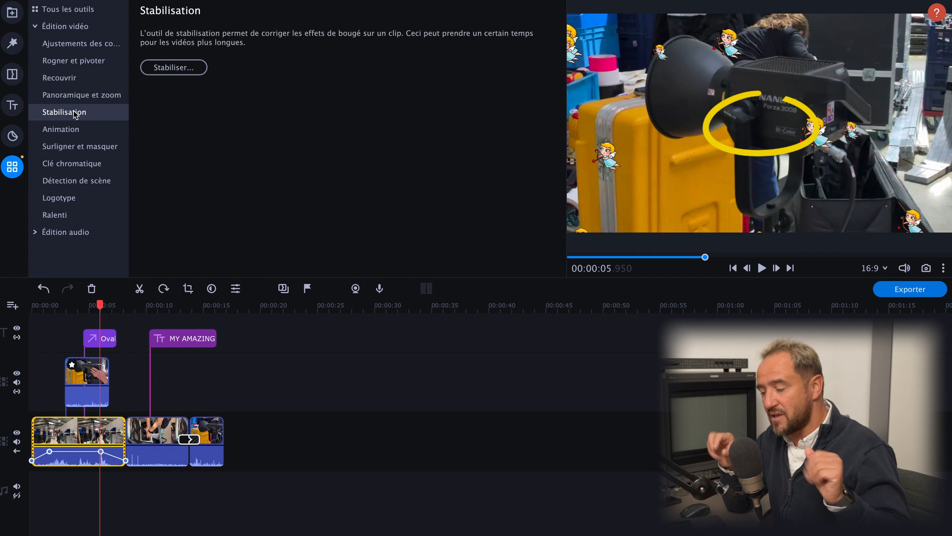
pyautogui.click(64, 164)
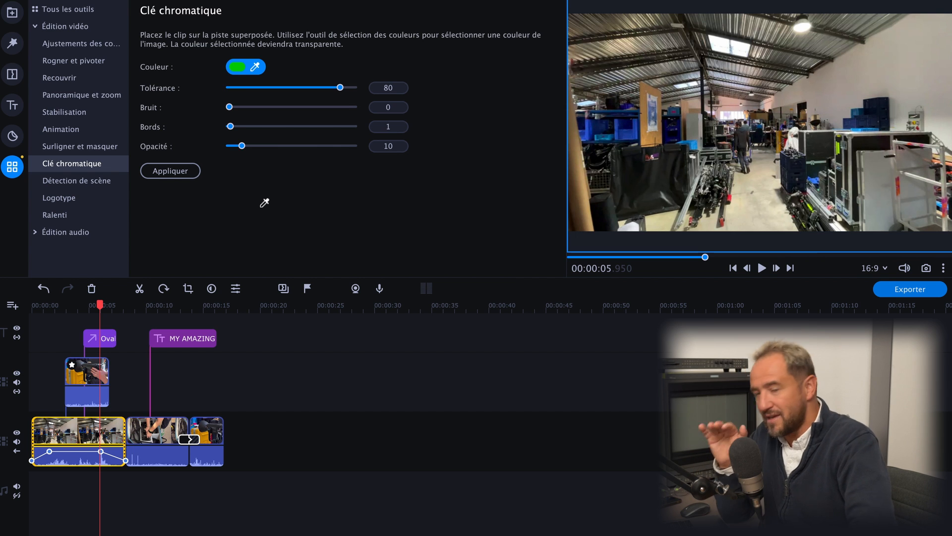
pyautogui.click(58, 198)
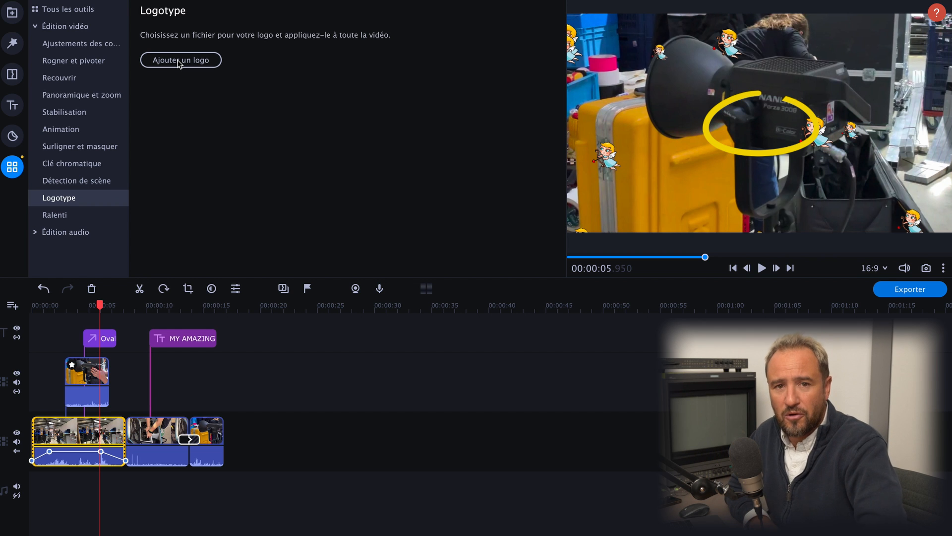
pyautogui.click(55, 215)
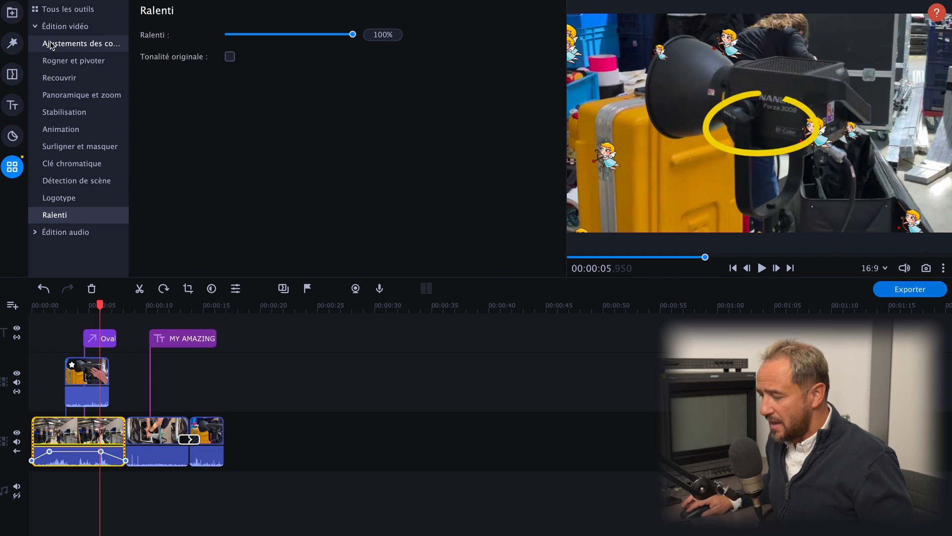
# Step: Look through the audio editing tools and show the Correction auto du son presets
pyautogui.click(35, 27)
pyautogui.click(35, 44)
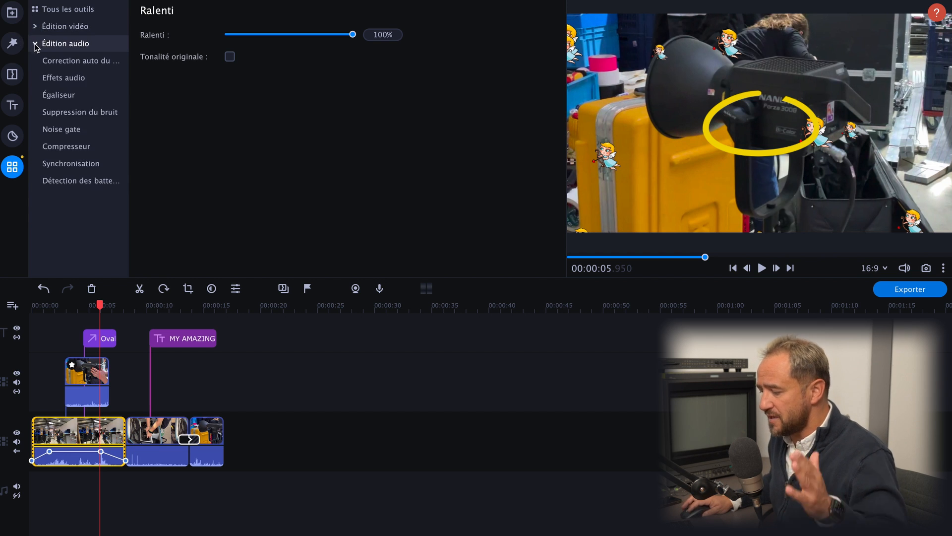
pyautogui.click(54, 61)
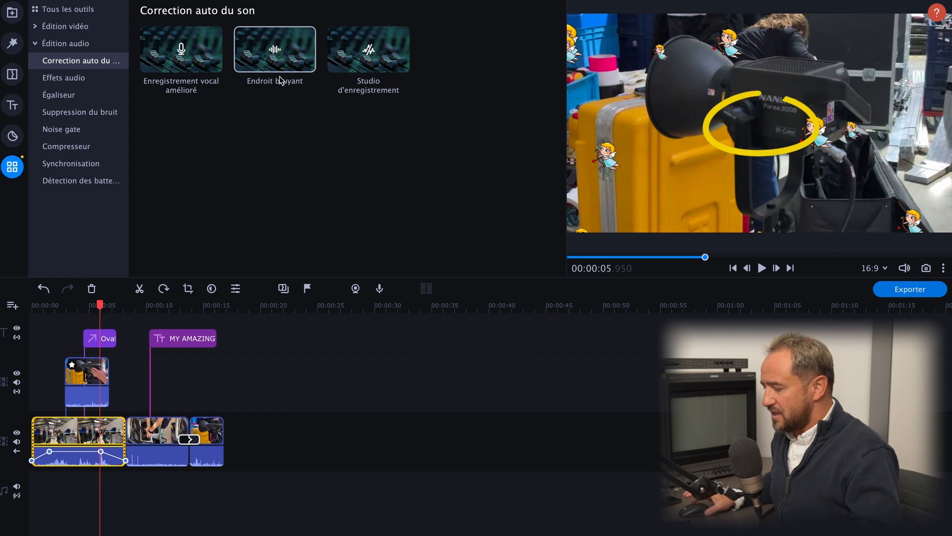
# Step: Append IMG_3054.MOV and IMG_3055.MOV to the end of the main track and play IMG_3054 from about 00:00:17.700
pyautogui.click(13, 14)
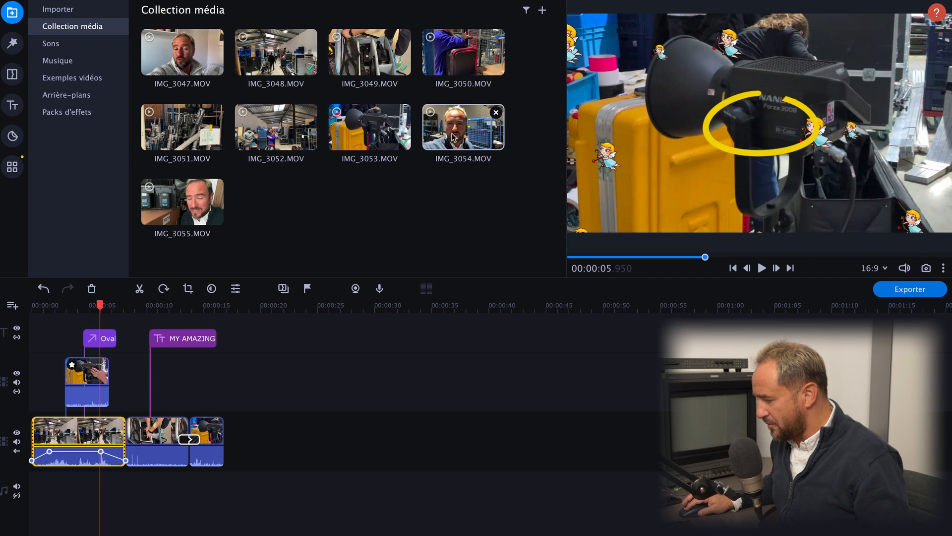
pyautogui.moveTo(455, 130); pyautogui.dragTo(296, 437)
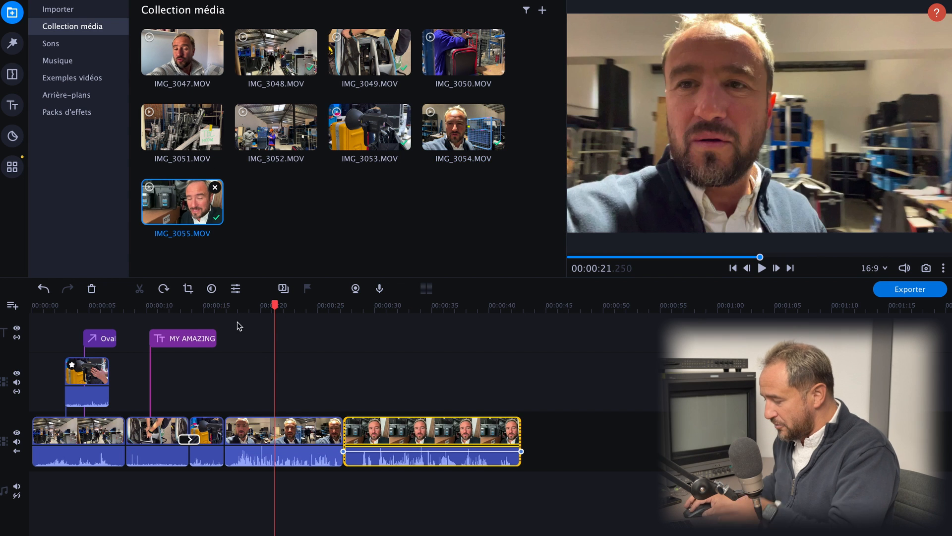
pyautogui.click(235, 323)
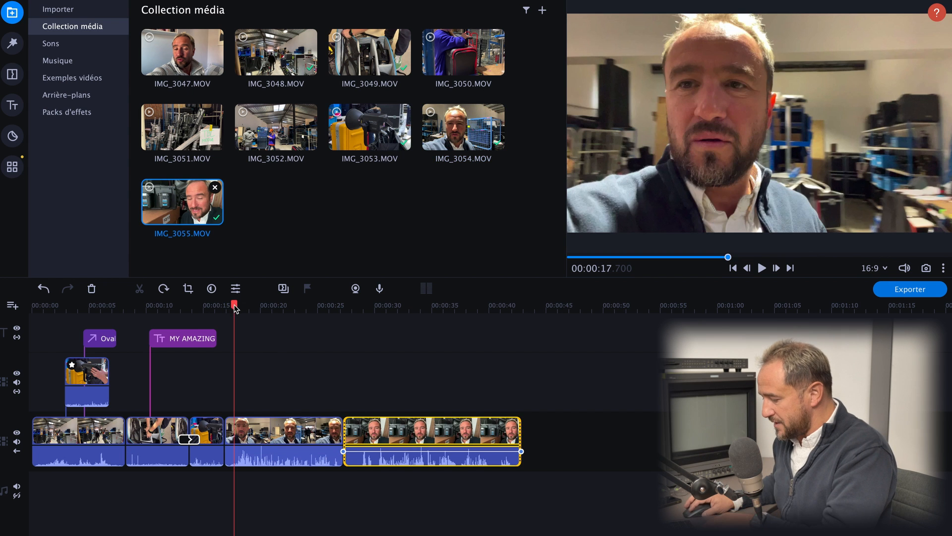
pyautogui.press('XF86AudioRaiseVolume')
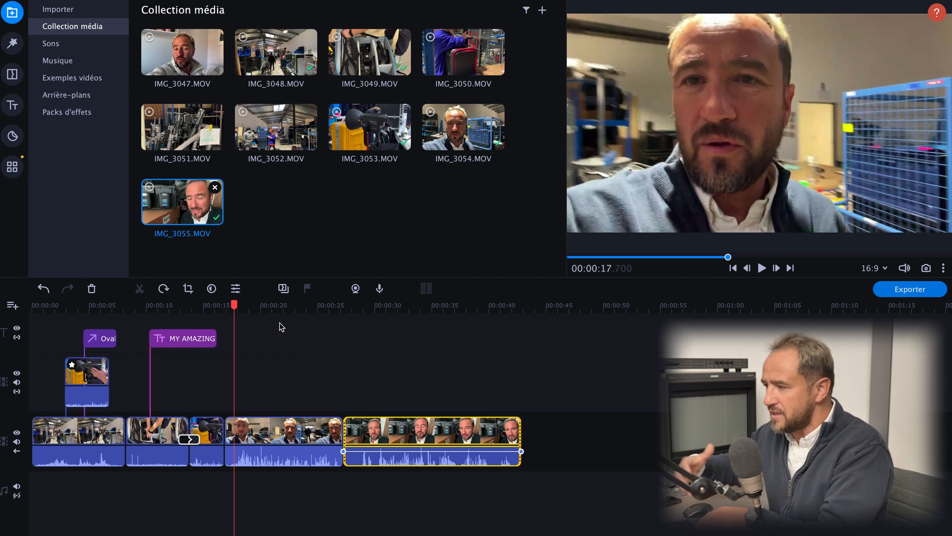
pyautogui.press('space')
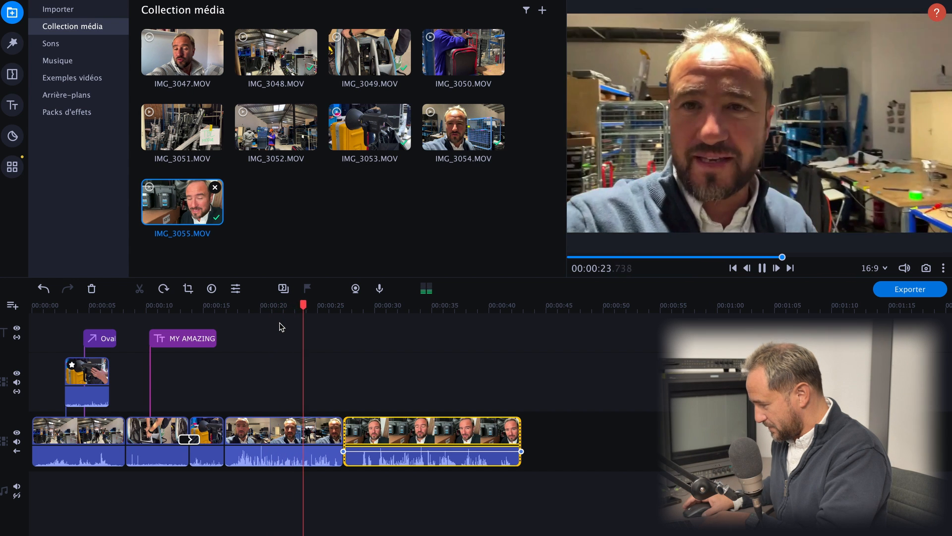
pyautogui.press('space')
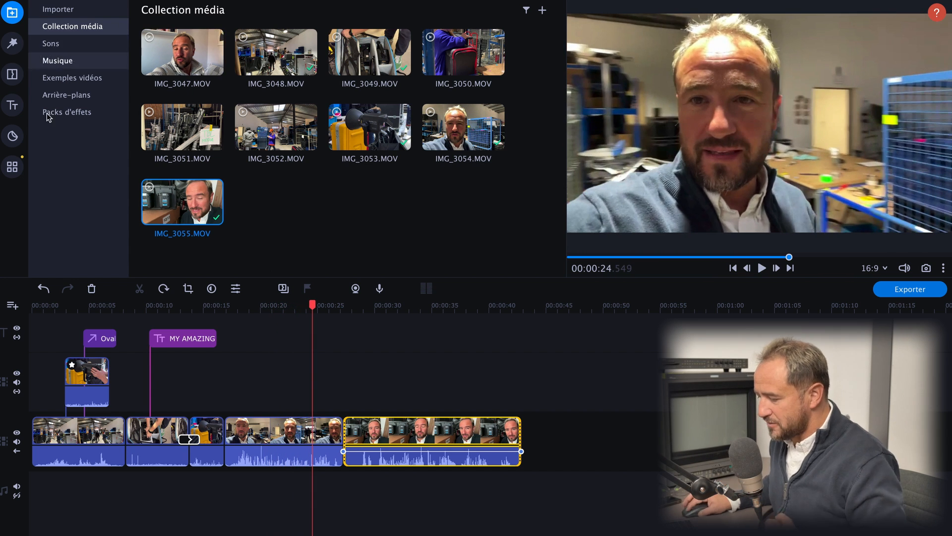
# Step: Apply the Endroit bruyant sound correction to the last two clips on the main track
pyautogui.click(22, 165)
pyautogui.click(276, 52)
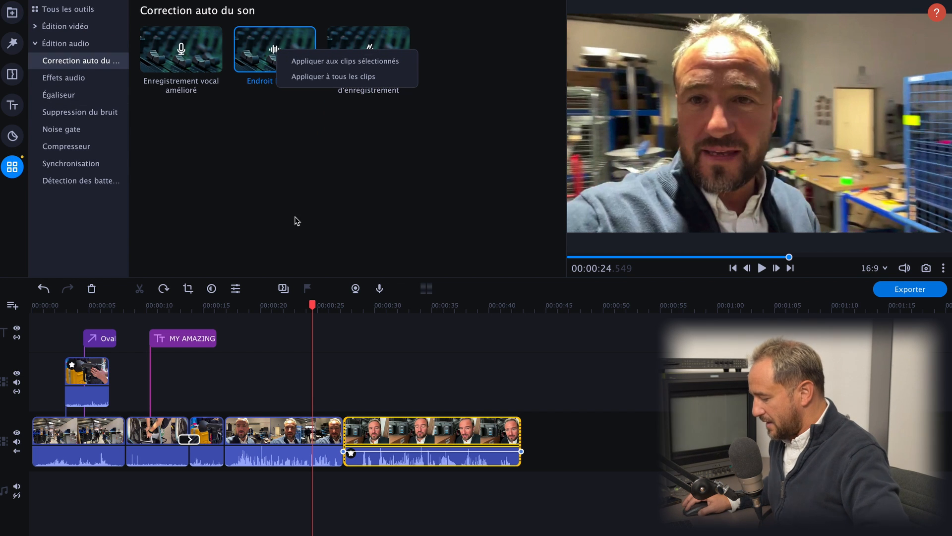
pyautogui.click(260, 440)
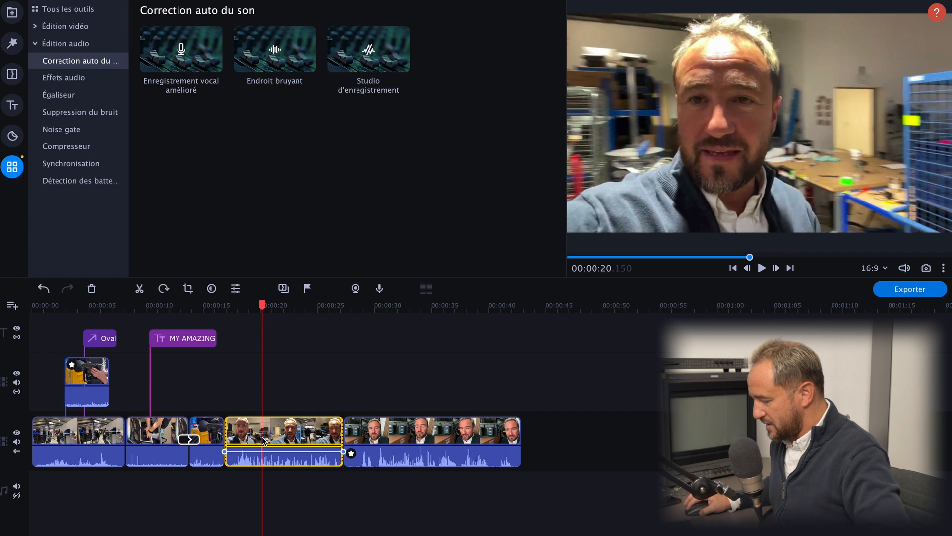
pyautogui.click(278, 49)
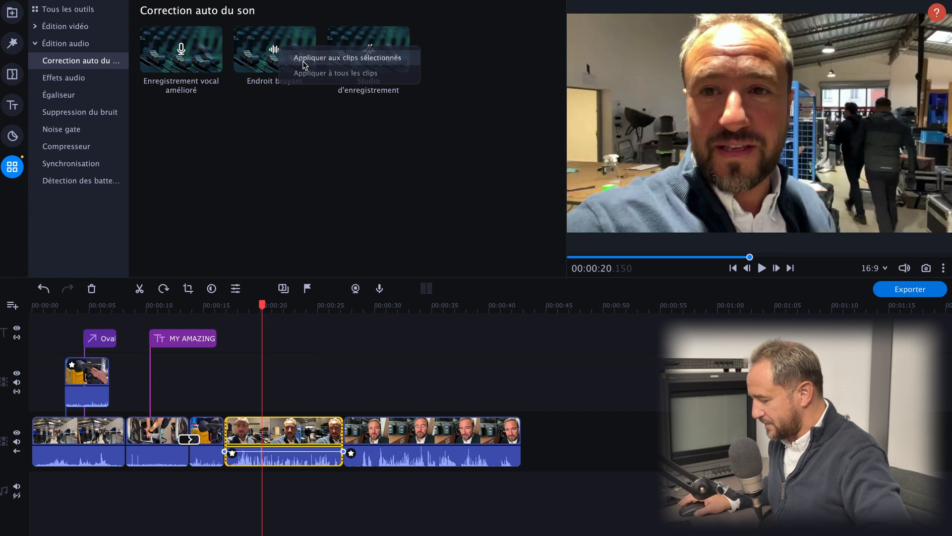
pyautogui.click(300, 58)
# Step: Examine the components of the Endroit bruyant effect on the fourth main-track clip, along with the clip's general properties
pyautogui.click(249, 311)
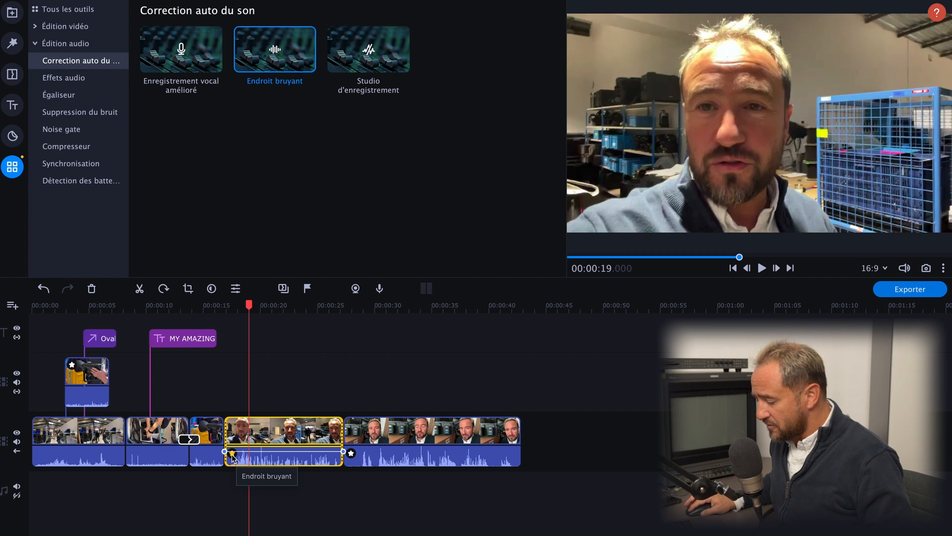
pyautogui.click(232, 455)
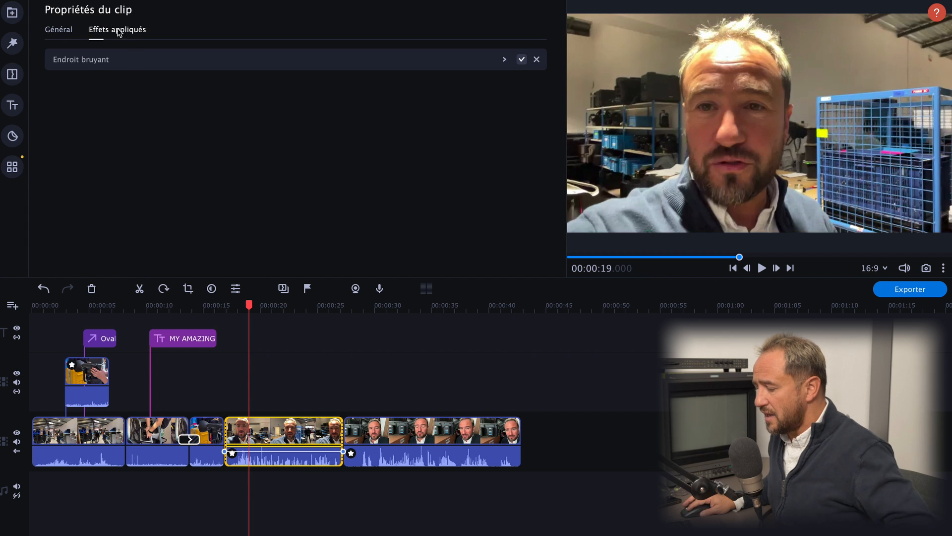
pyautogui.click(505, 59)
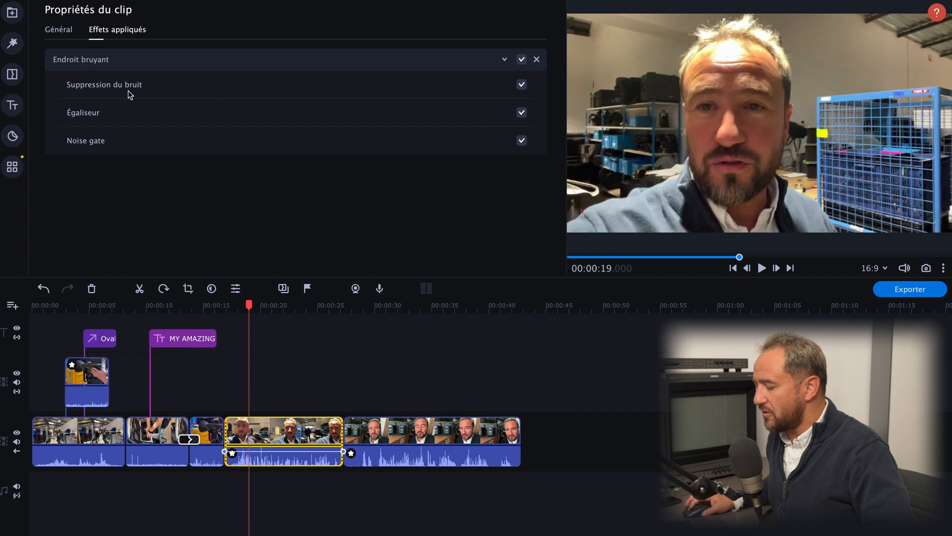
pyautogui.click(69, 31)
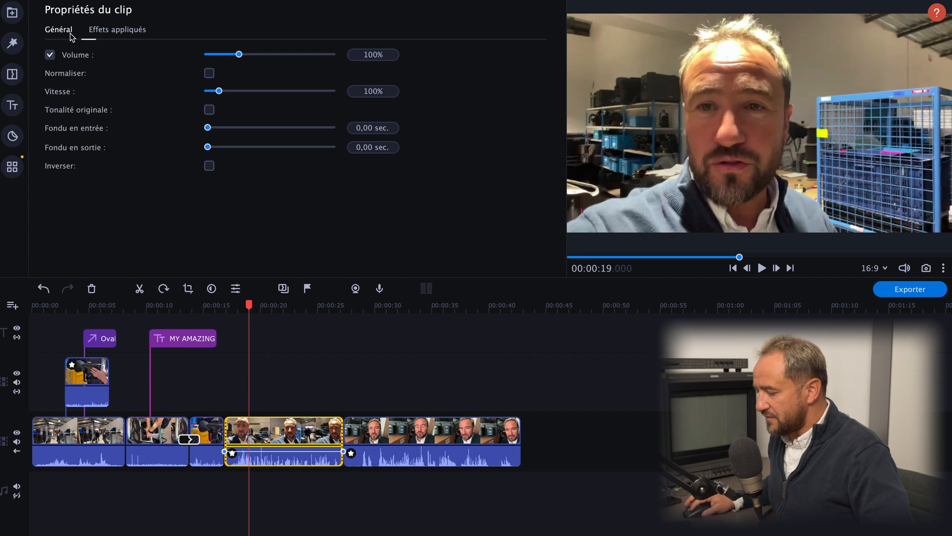
pyautogui.click(108, 32)
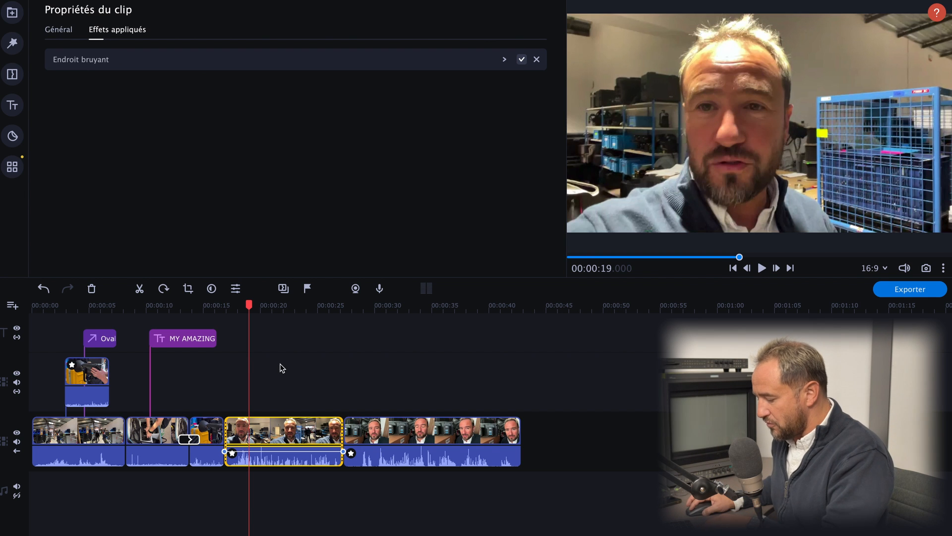
# Step: Play the corrected fourth clip from about 00:00:17.900 to hear its sound, stopping at about 00:00:24.749
pyautogui.click(236, 307)
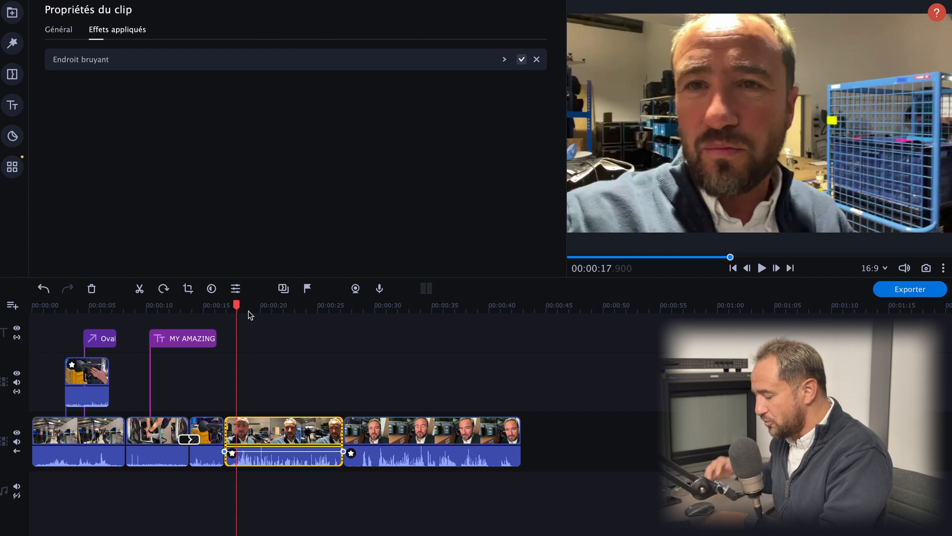
pyautogui.press('space')
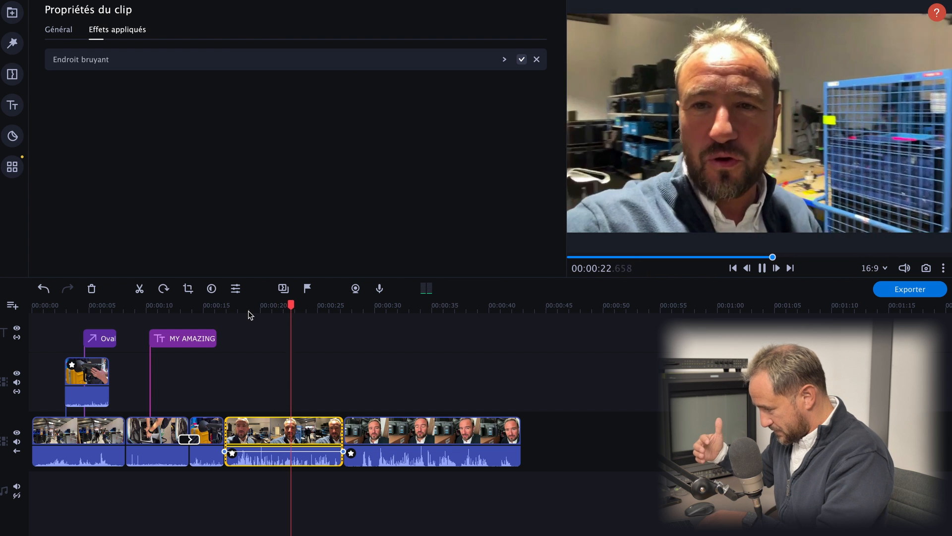
pyautogui.press('space')
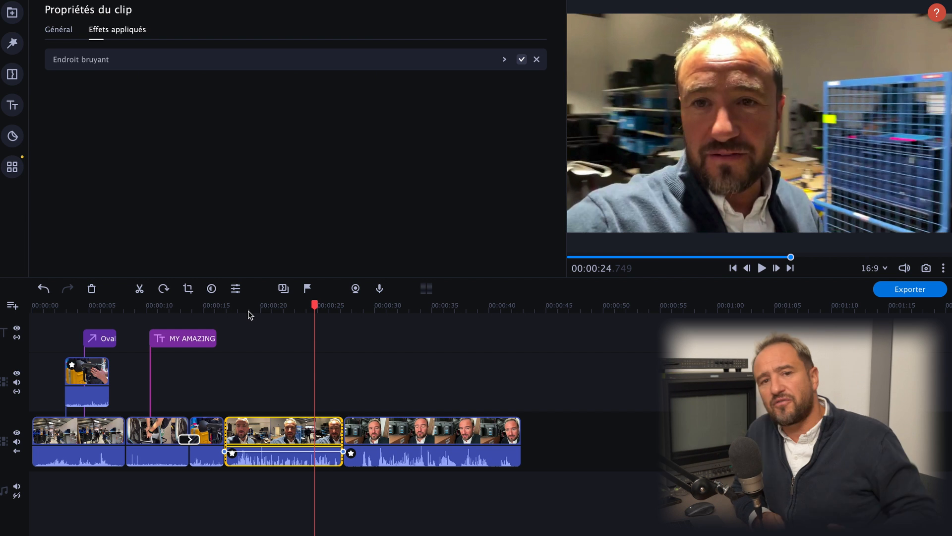
# Step: Play the last main-track clip without its Endroit bruyant correction from about 00:00:29.850, stopping at about 00:00:41.243
pyautogui.click(373, 307)
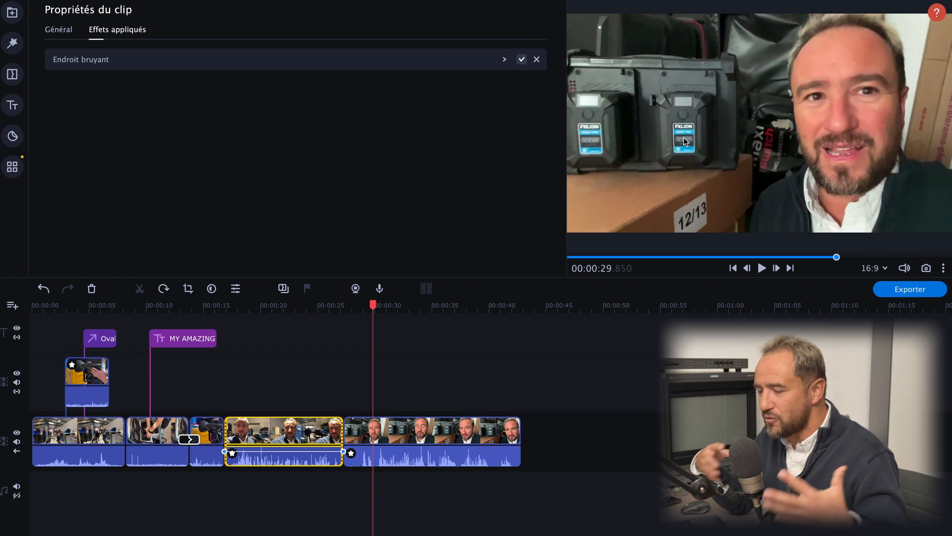
pyautogui.press('space')
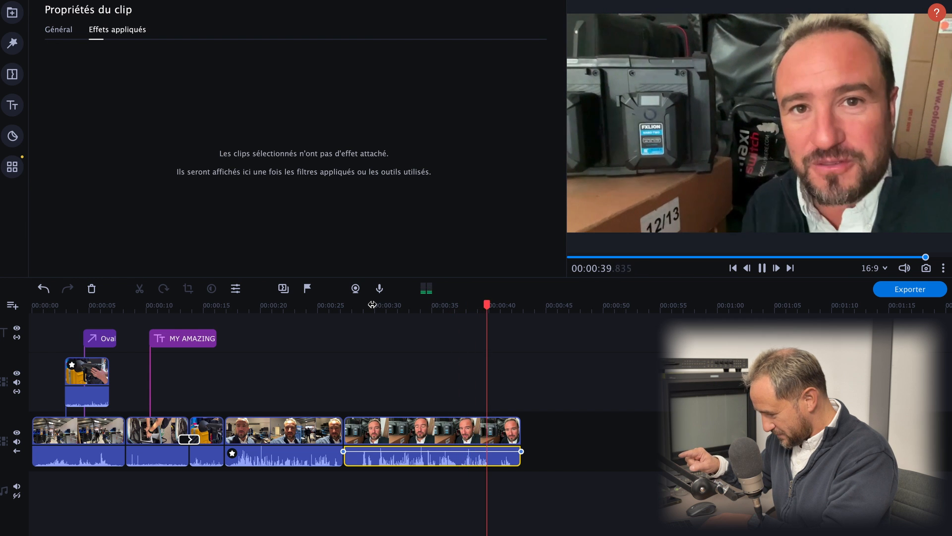
pyautogui.press('space')
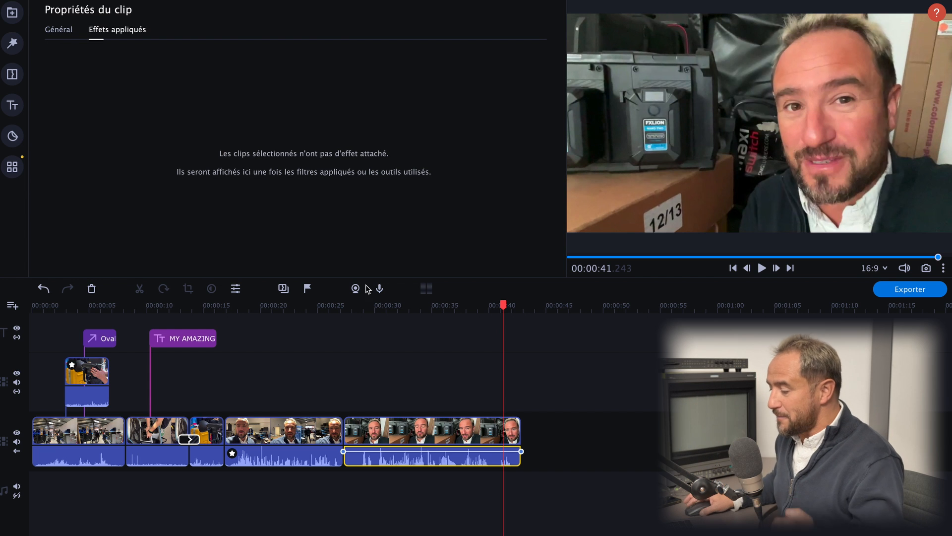
# Step: Reapply the Endroit bruyant sound correction to the last main-track clip and play it from about 00:00:29.650
pyautogui.click(13, 167)
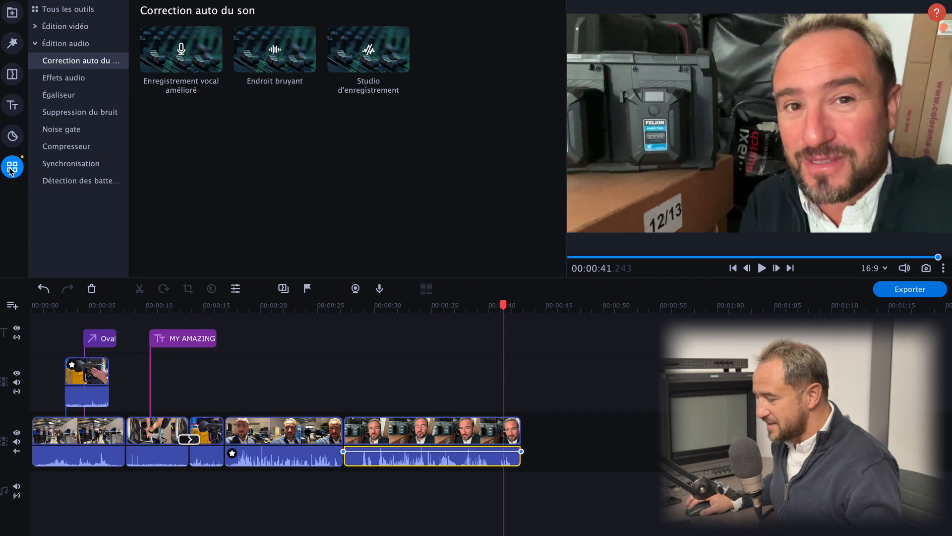
pyautogui.click(288, 52)
pyautogui.rightClick(285, 50)
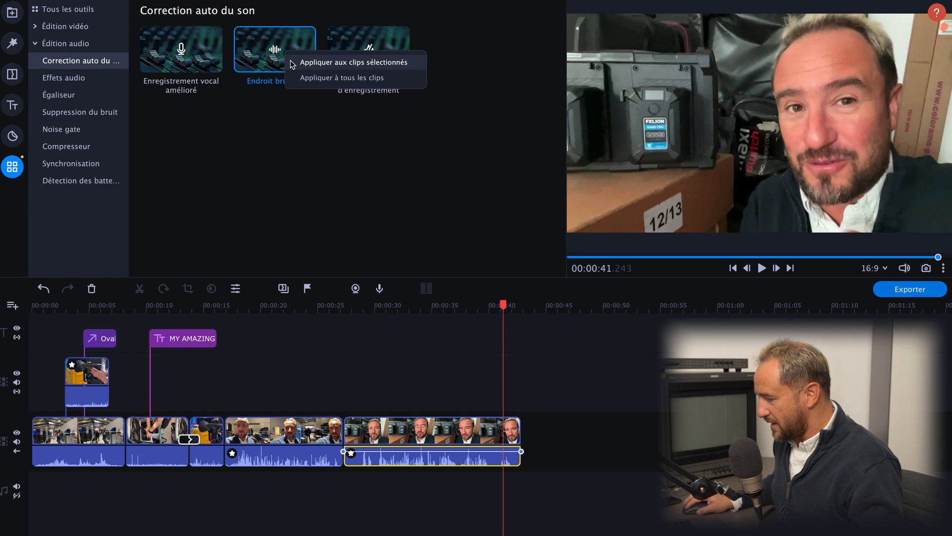
pyautogui.click(293, 62)
pyautogui.click(371, 307)
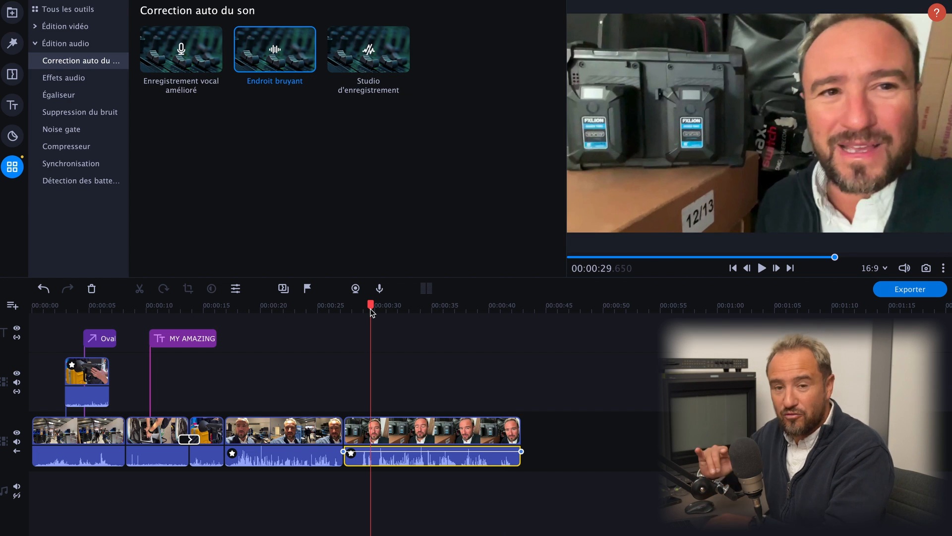
pyautogui.press('space')
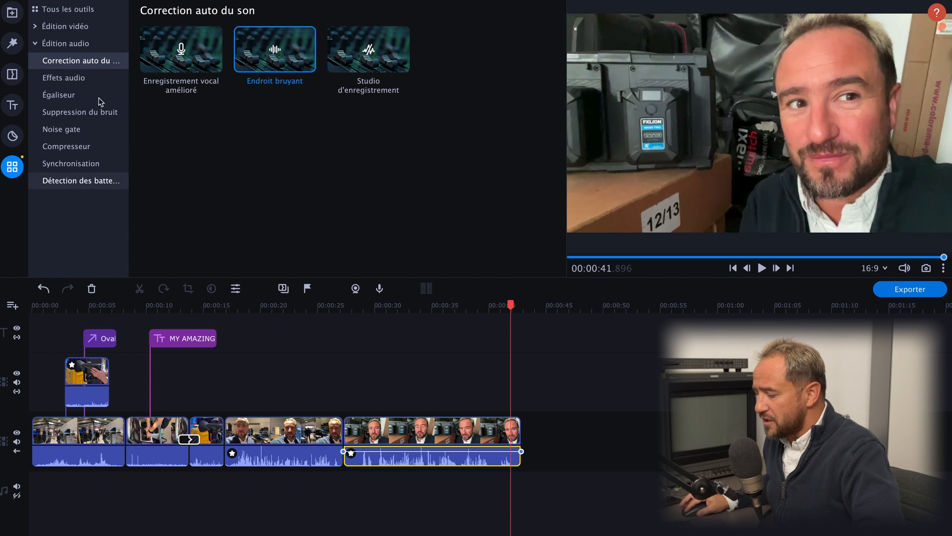
# Step: Apply the Vibrato audio effect to the last main-track clip, play it from about 00:00:31.650, and select the clip
pyautogui.click(92, 80)
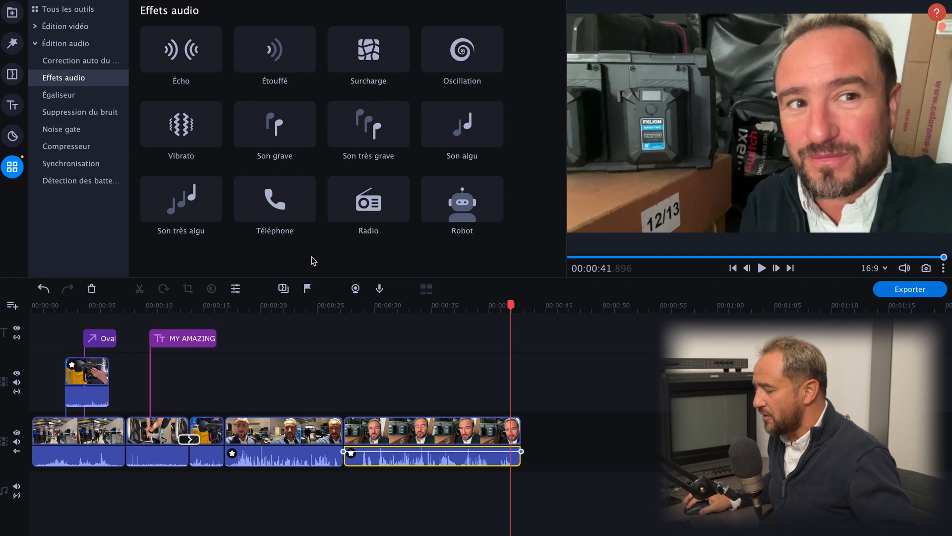
pyautogui.click(190, 125)
pyautogui.click(205, 135)
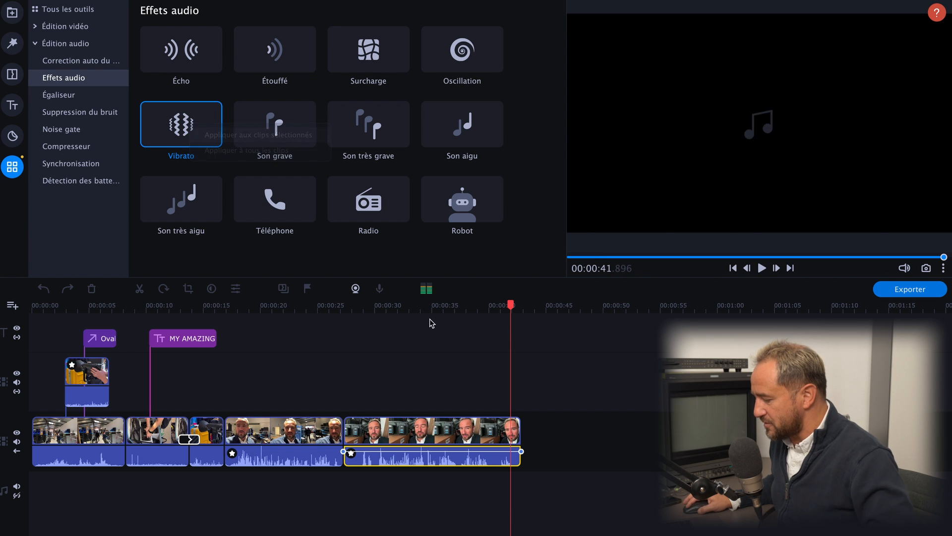
pyautogui.click(394, 305)
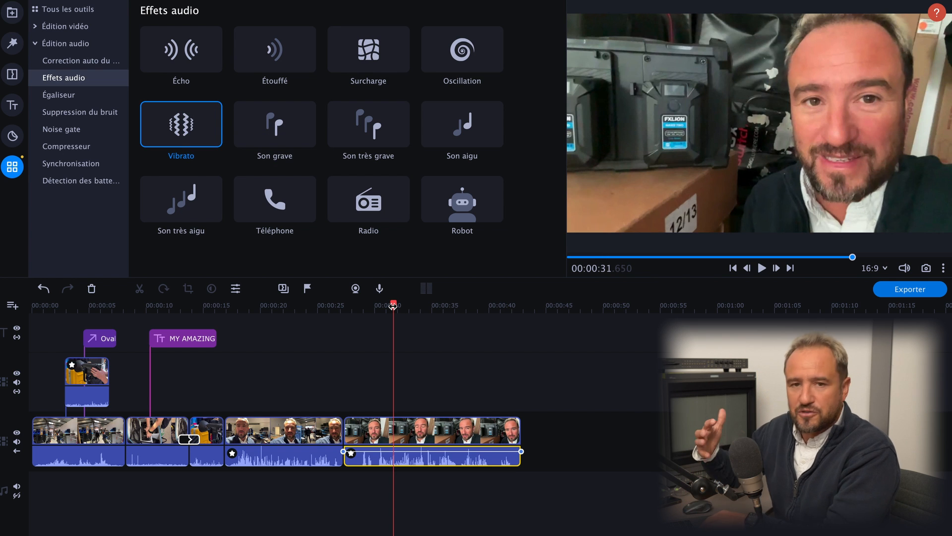
pyautogui.press('space')
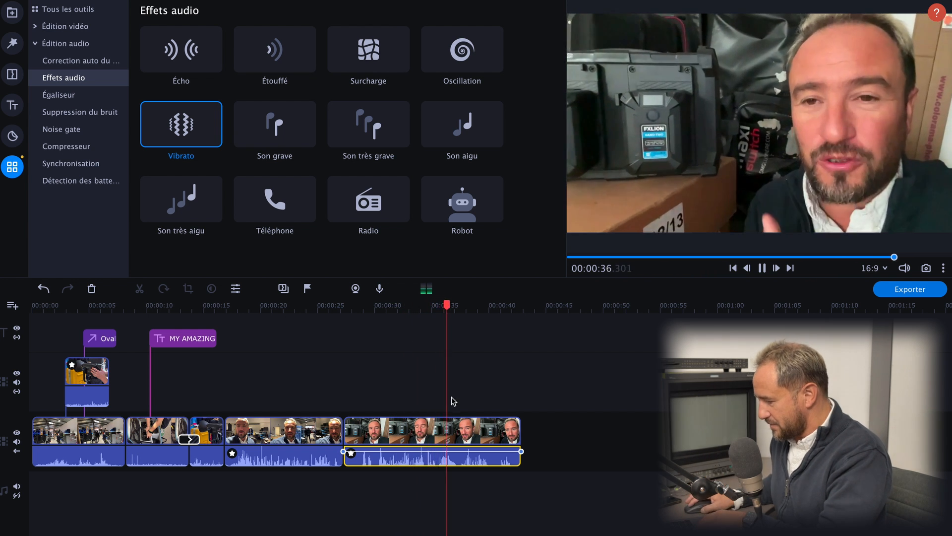
pyautogui.click(403, 447)
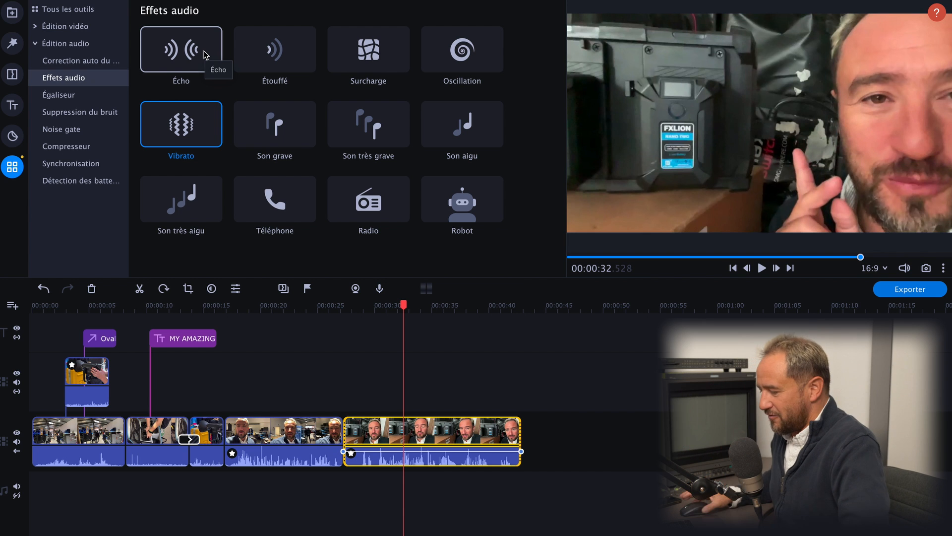
# Step: Examine the Égaliseur, Suppression du bruit, Noise gate, Synchronisation and Détection des battements audio editing tools
pyautogui.click(68, 98)
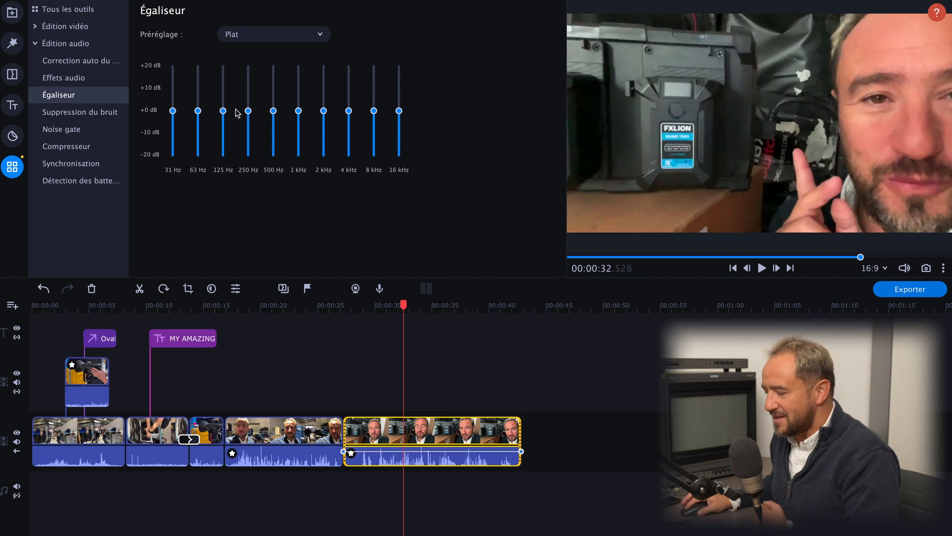
pyautogui.click(80, 112)
pyautogui.click(94, 129)
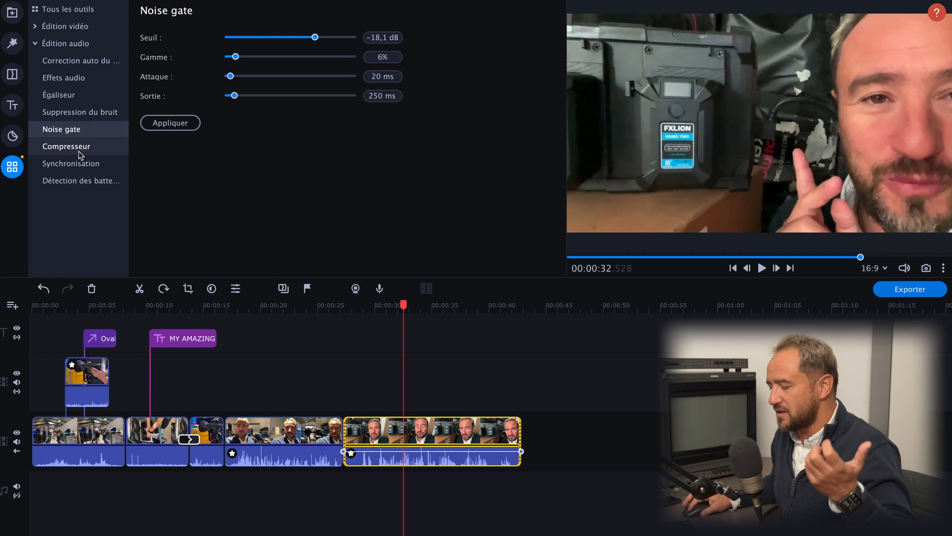
pyautogui.click(111, 165)
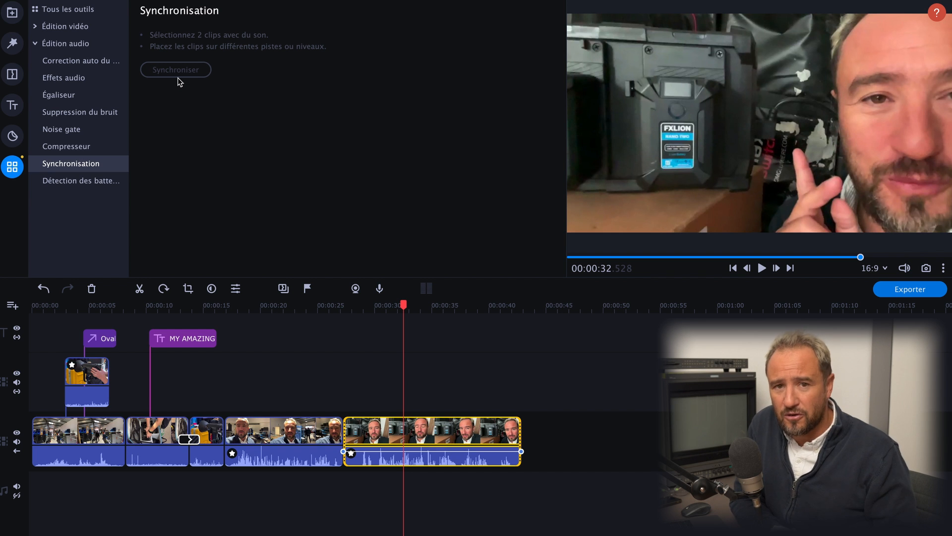
pyautogui.click(90, 182)
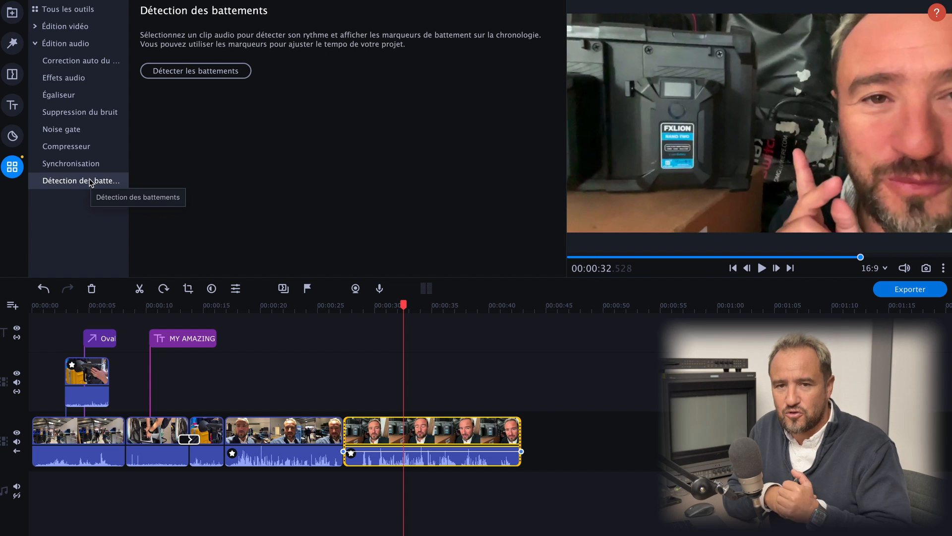
# Step: Open the project's aspect ratio choices
pyautogui.click(886, 269)
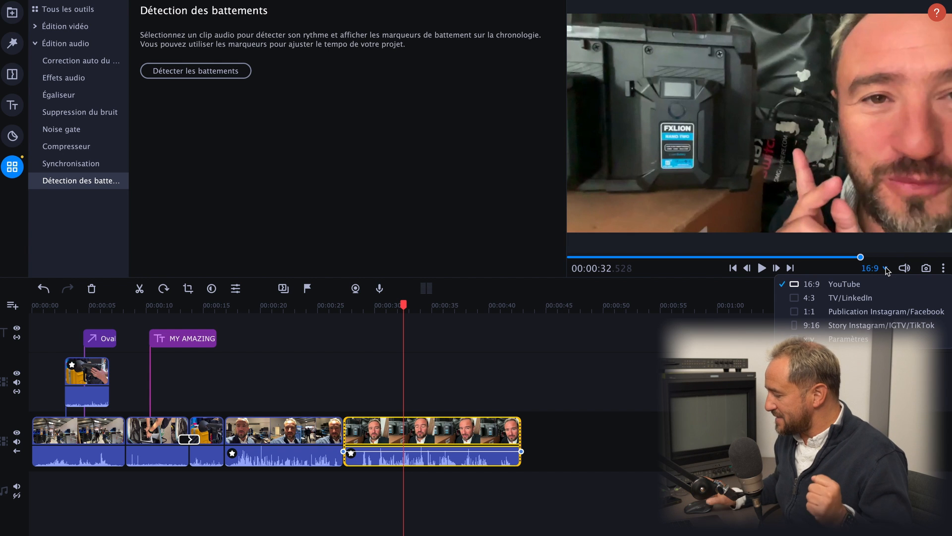